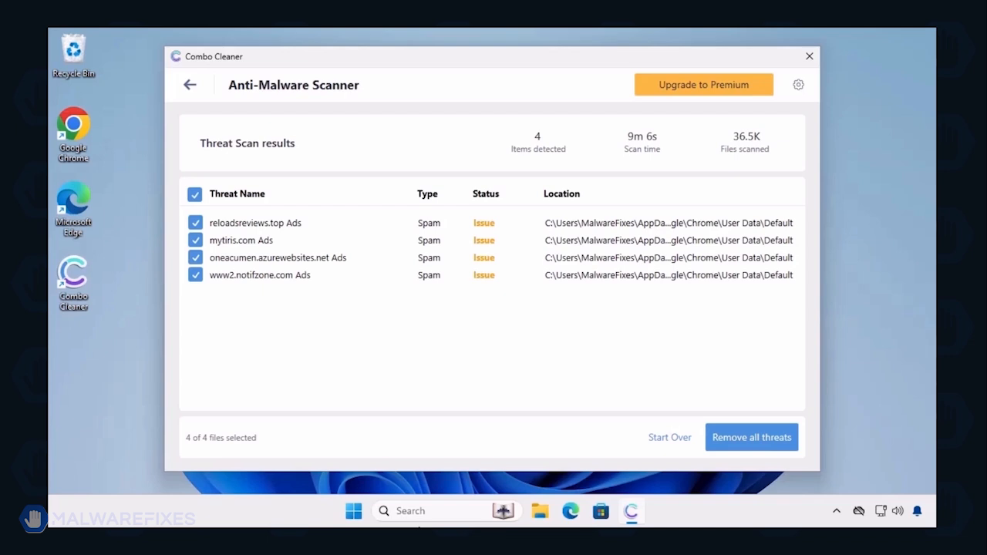
Remove all threats selected in the Anti-Malware Scanner results
{"action": "left_click", "coordinate": [747, 440]}
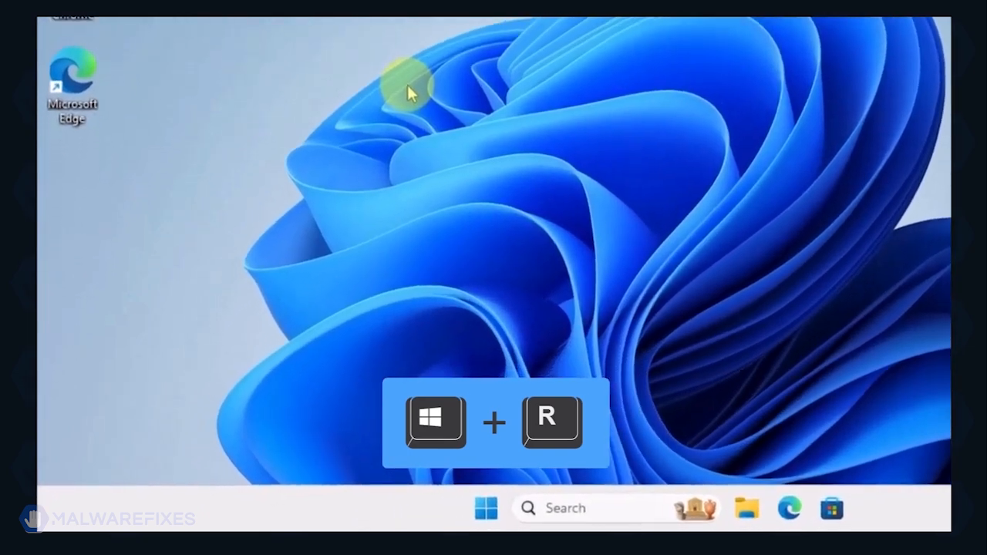
Run msconfig, set the Windows 11 boot options to Safe boot with Network, and restart the computer to apply them
{"action": "key", "text": "super+r"}
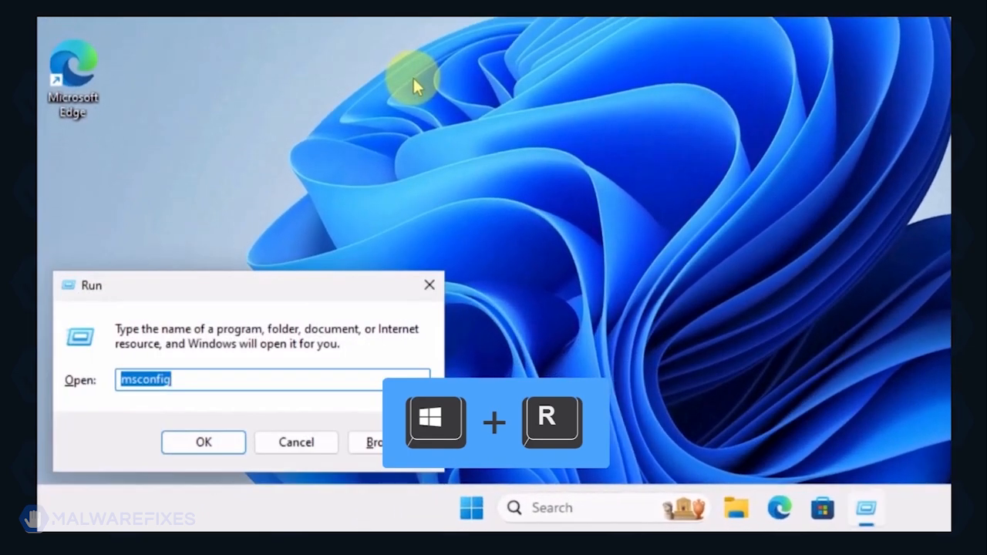
{"action": "left_click", "coordinate": [229, 383]}
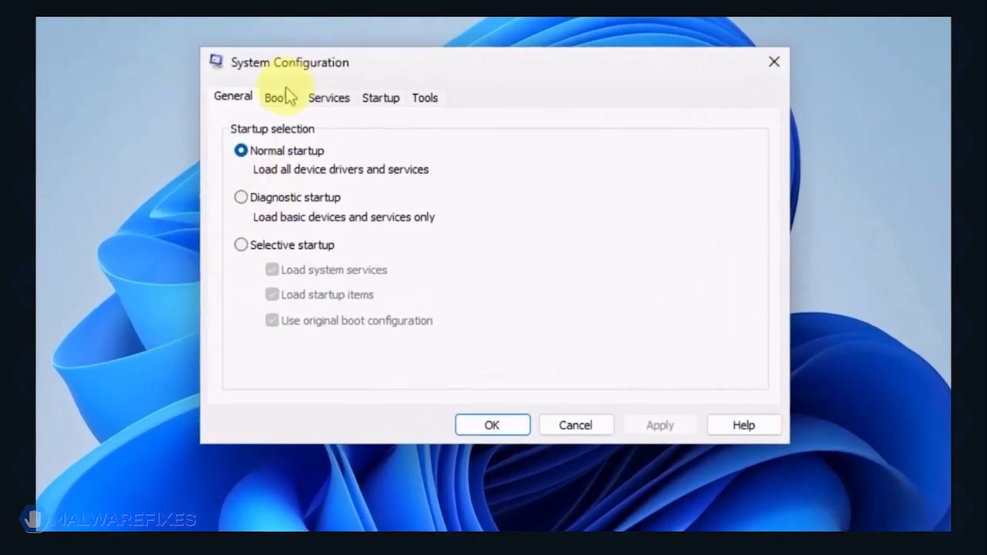
{"action": "left_click", "coordinate": [279, 97]}
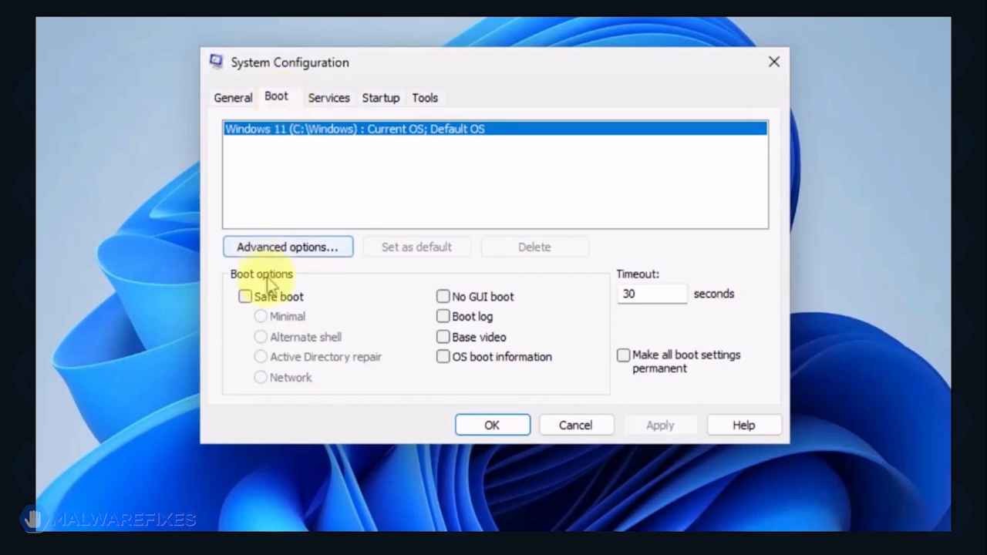
{"action": "left_click", "coordinate": [246, 298]}
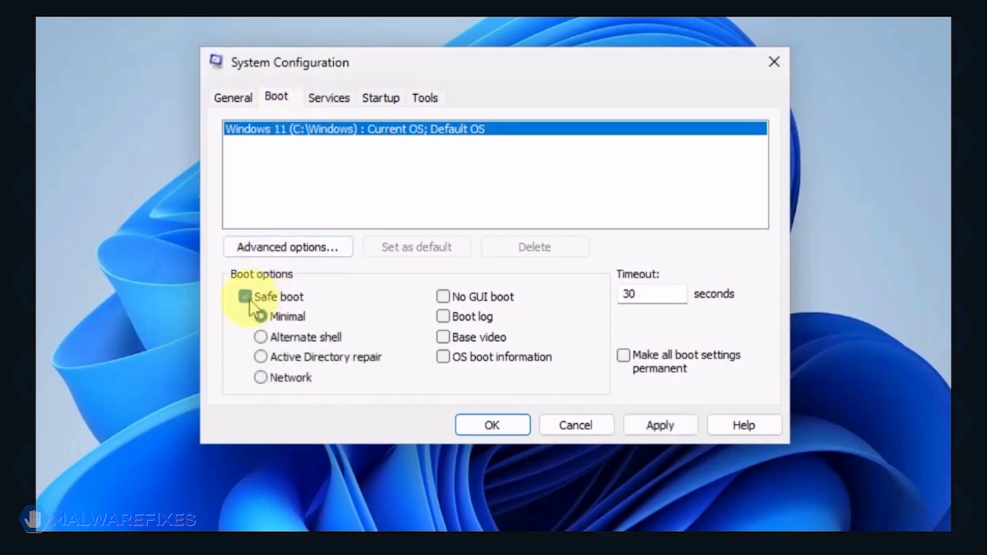
{"action": "left_click", "coordinate": [261, 378]}
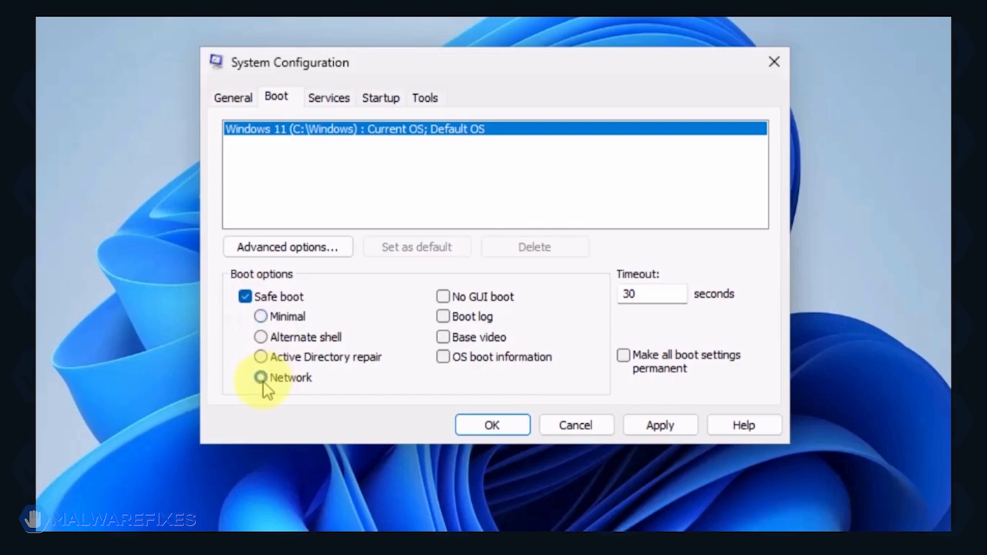
{"action": "left_click", "coordinate": [668, 423]}
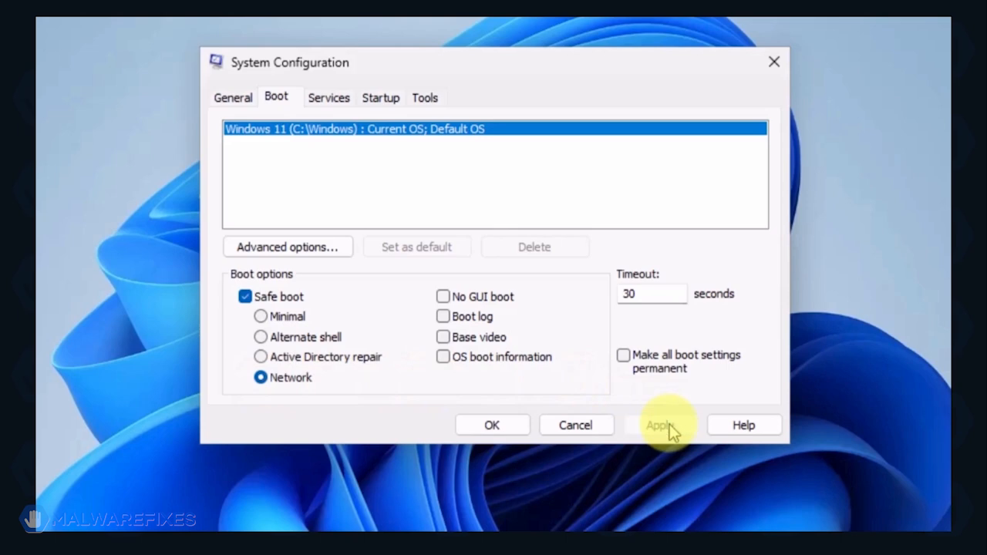
{"action": "left_click", "coordinate": [472, 429]}
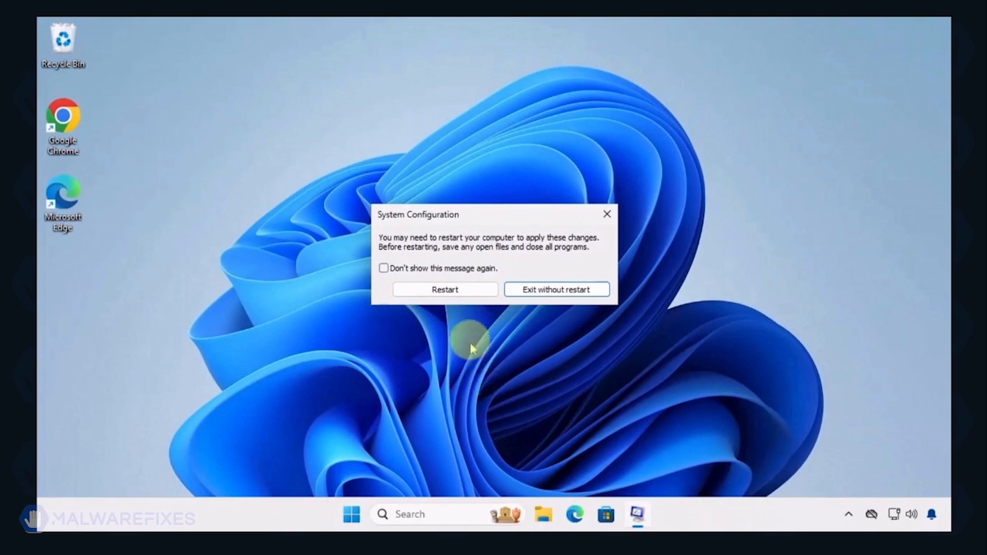
{"action": "left_click", "coordinate": [461, 293]}
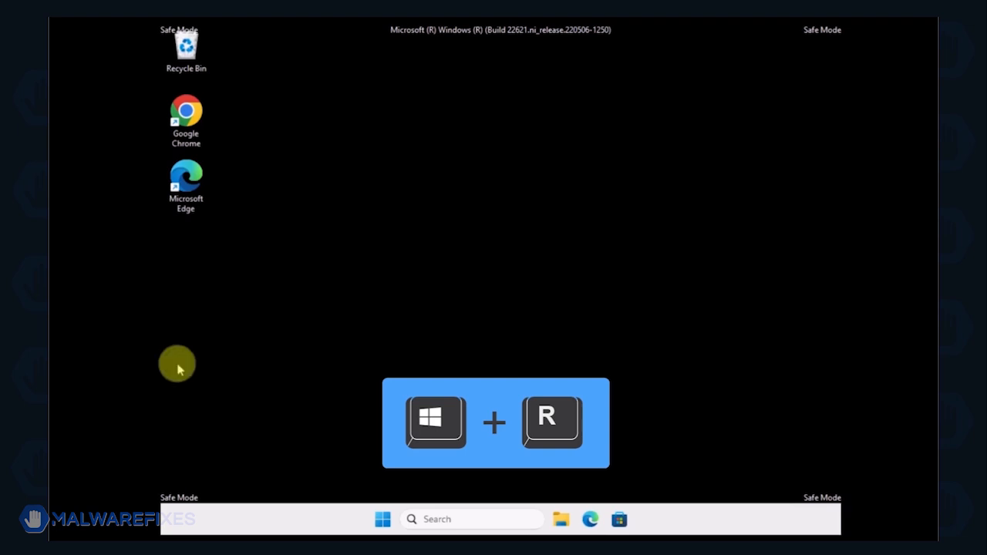
Open Programs and Features by running appwiz.cpl
{"action": "key", "text": "super+r"}
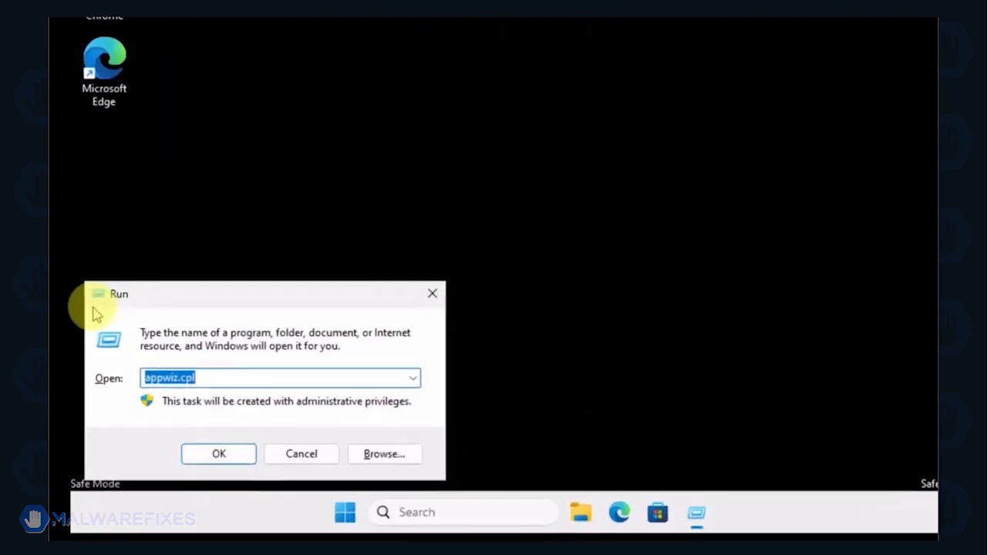
{"action": "left_click", "coordinate": [216, 375]}
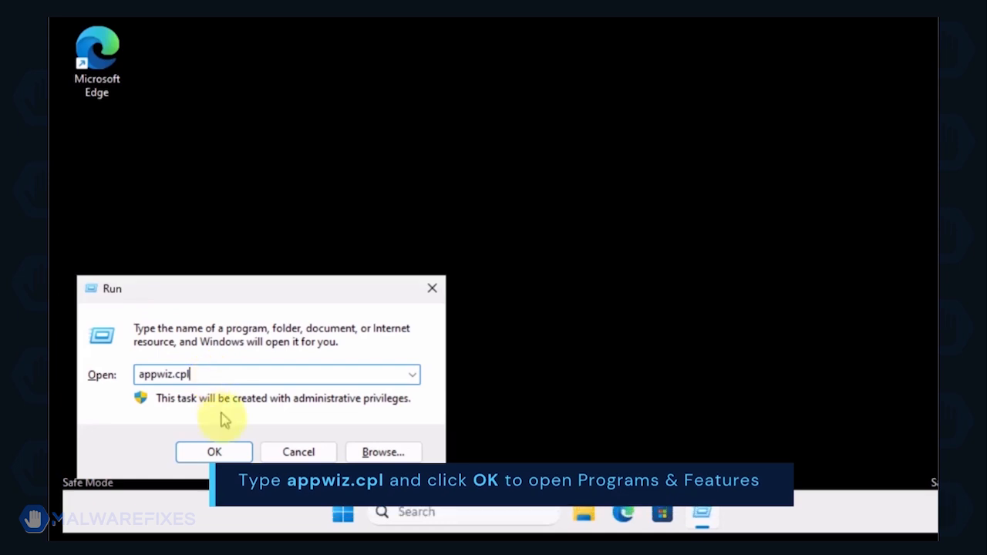
{"action": "left_click", "coordinate": [216, 454]}
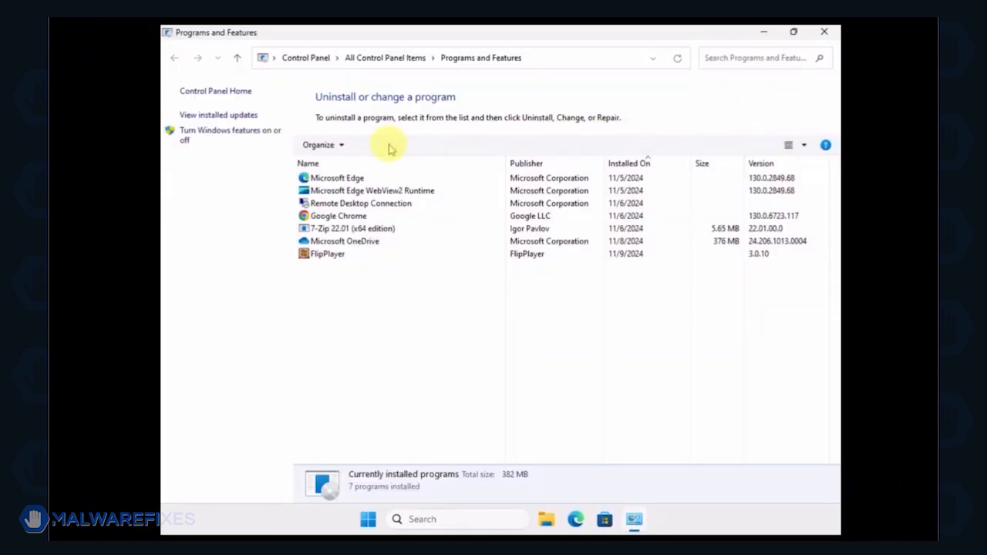
Sort the installed programs by newest installation date, then uninstall FlipPlayer and close the program list
{"action": "left_click", "coordinate": [630, 163]}
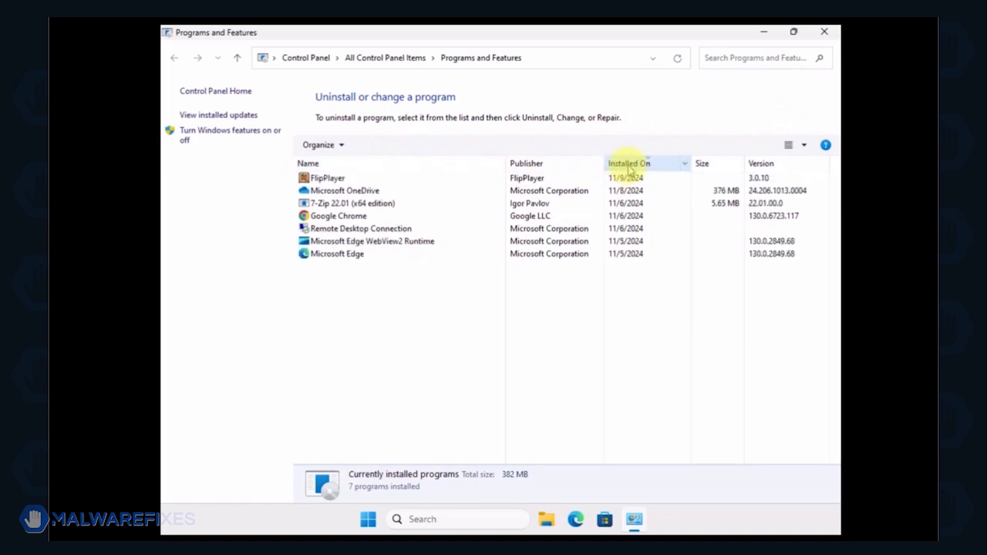
{"action": "left_click", "coordinate": [627, 178]}
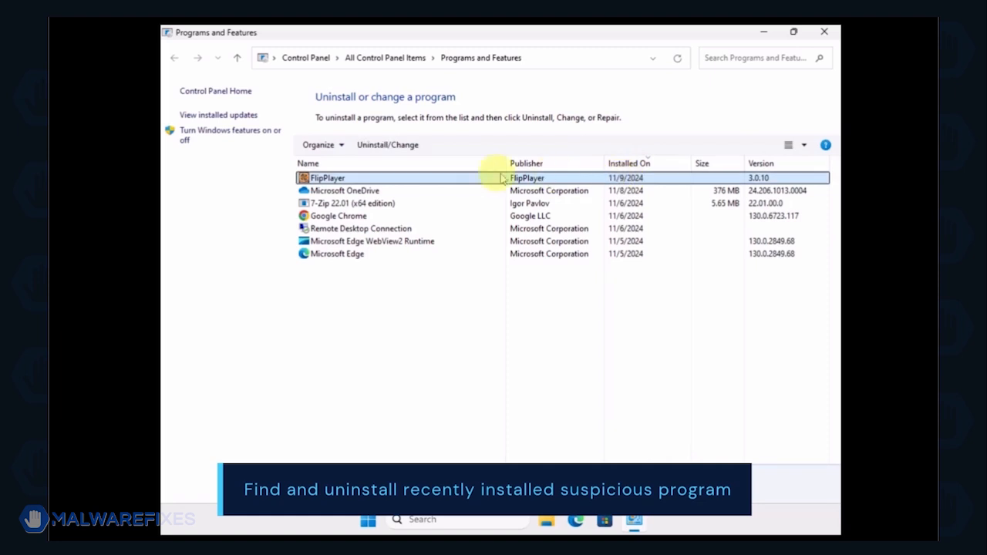
{"action": "left_click", "coordinate": [385, 146]}
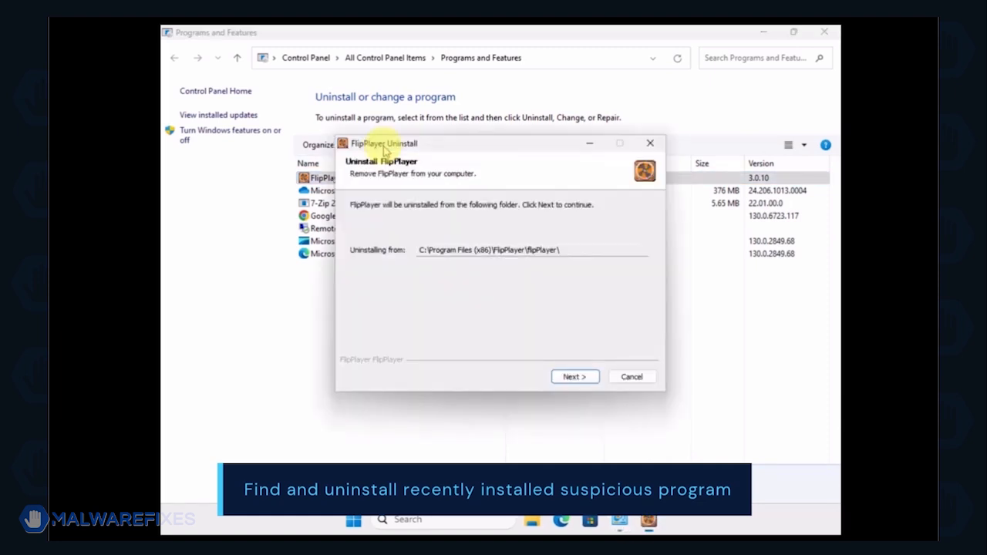
{"action": "left_click", "coordinate": [571, 377]}
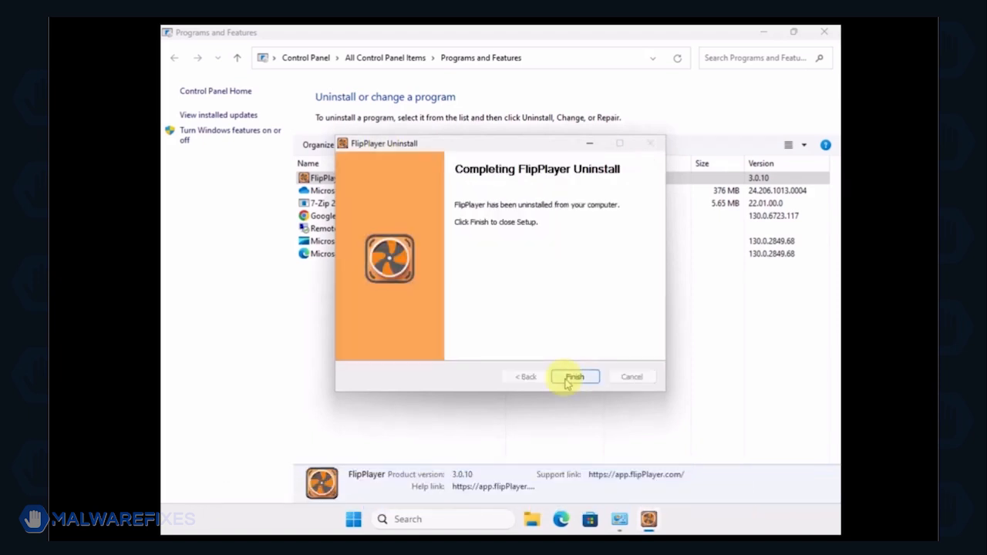
{"action": "left_click", "coordinate": [571, 378]}
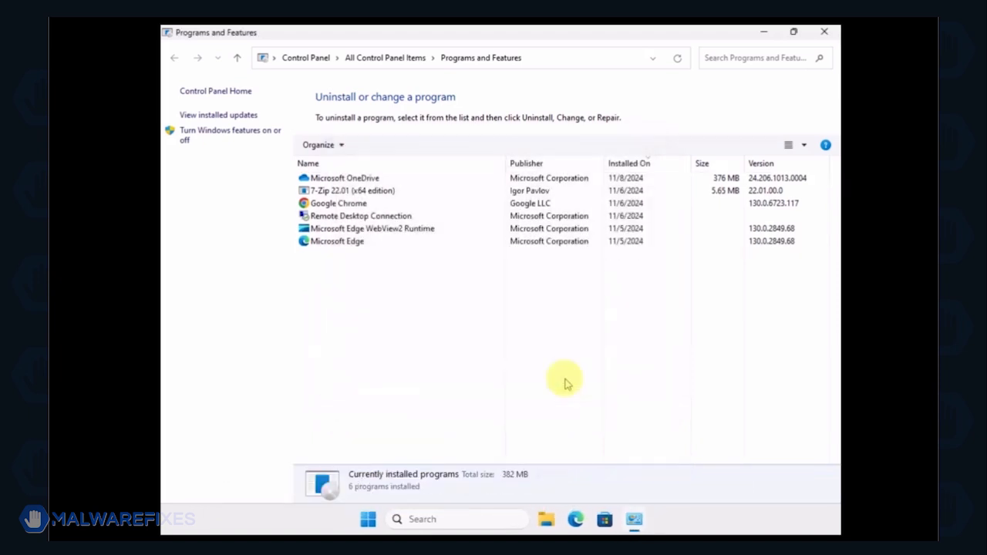
{"action": "left_click", "coordinate": [824, 33]}
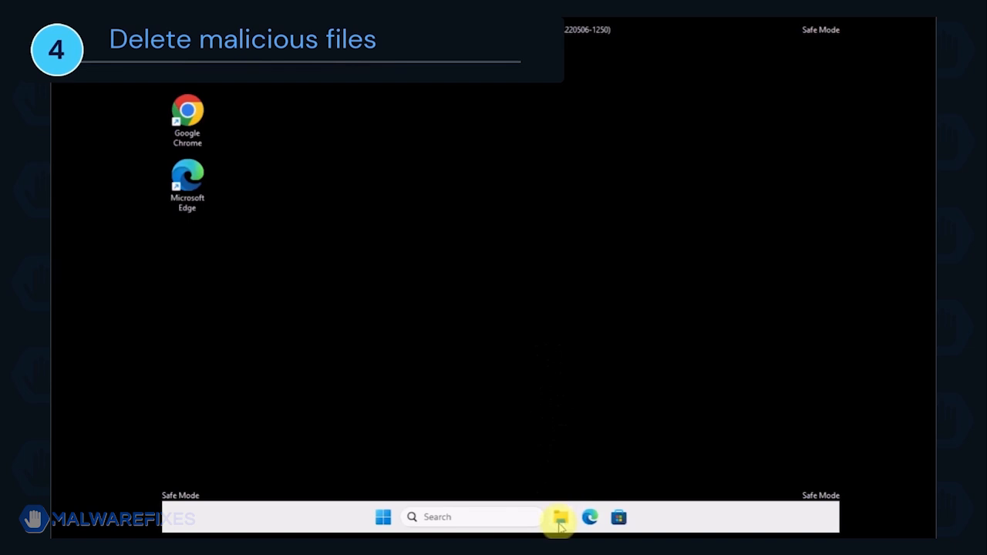
Open File Explorer and make hidden items visible
{"action": "left_click", "coordinate": [560, 518]}
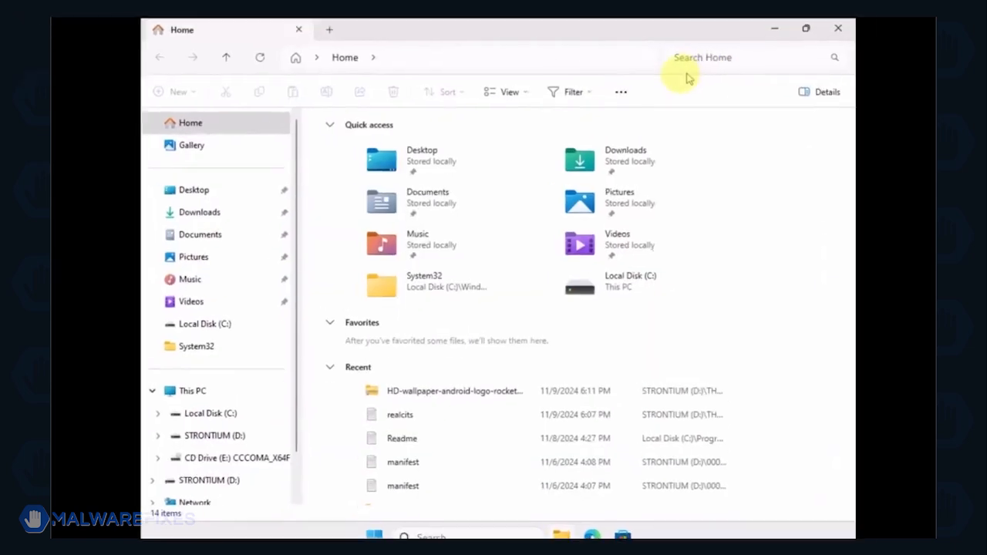
{"action": "left_click", "coordinate": [525, 93]}
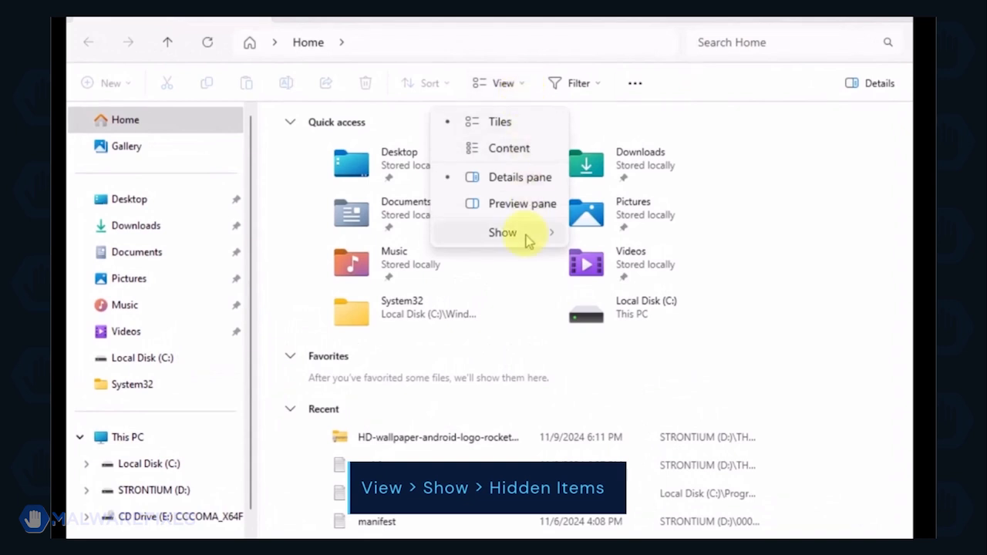
{"action": "mouse_move", "coordinate": [528, 240]}
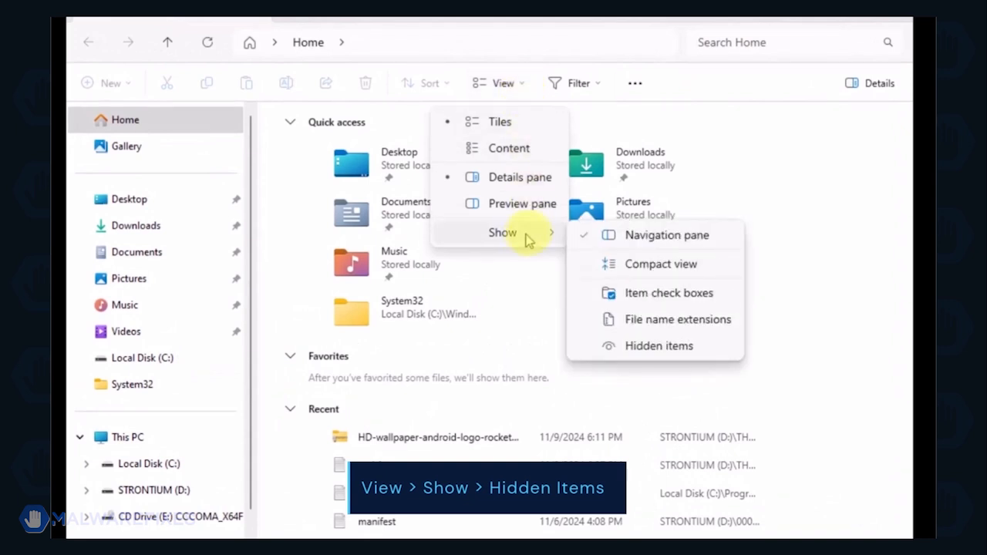
{"action": "left_click", "coordinate": [676, 348]}
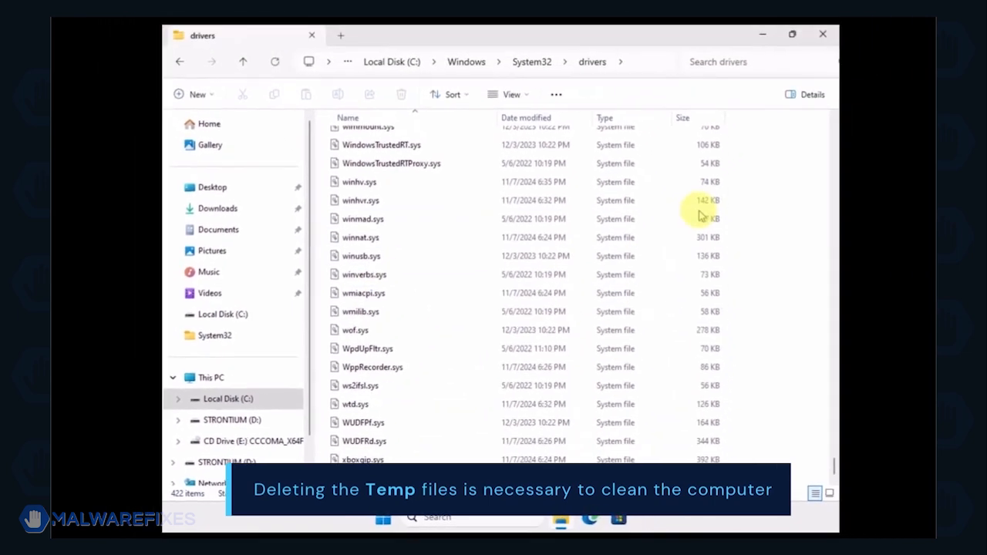
Go to the folder C:\Users\MalwareFixes\AppData\Local\Temp
{"action": "left_click", "coordinate": [249, 400]}
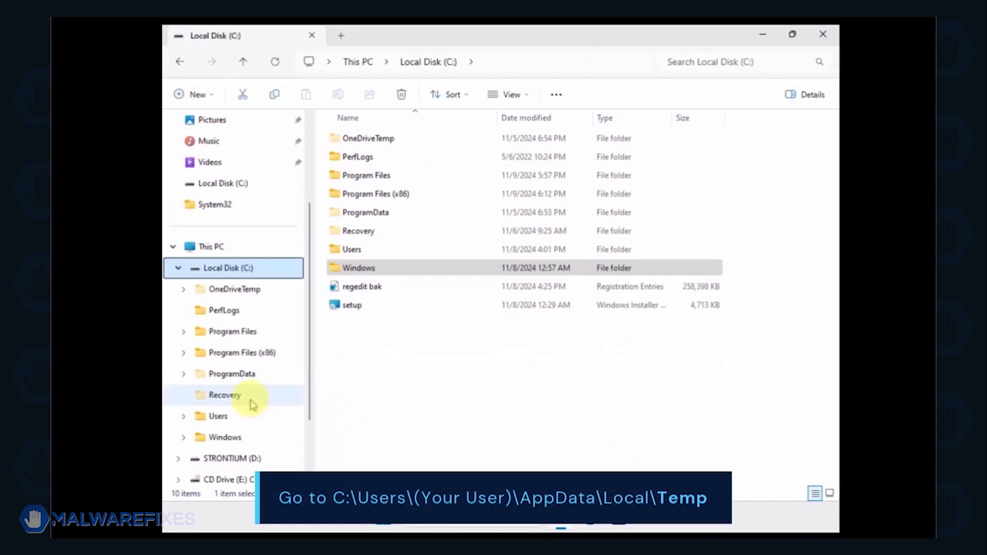
{"action": "double_click", "coordinate": [346, 250]}
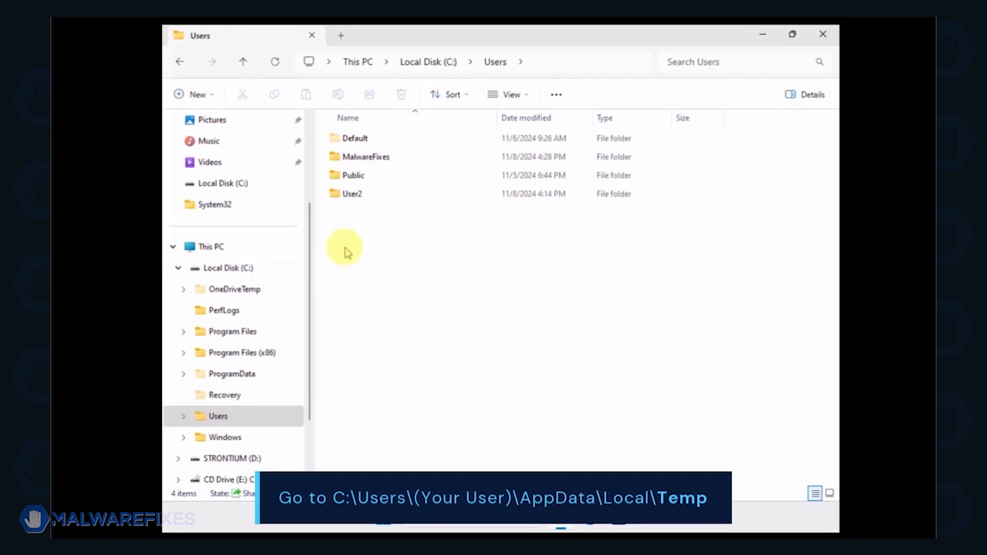
{"action": "double_click", "coordinate": [355, 159]}
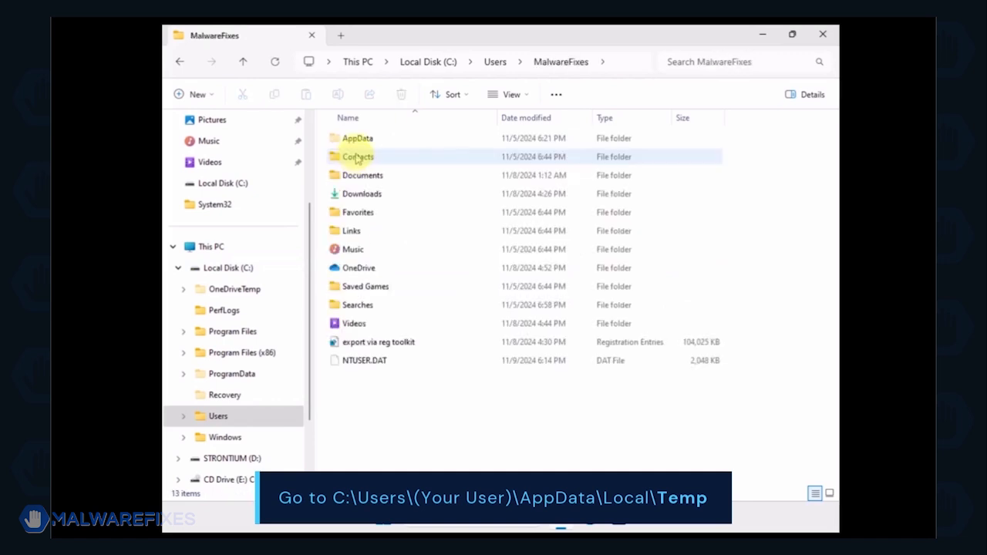
{"action": "double_click", "coordinate": [355, 139]}
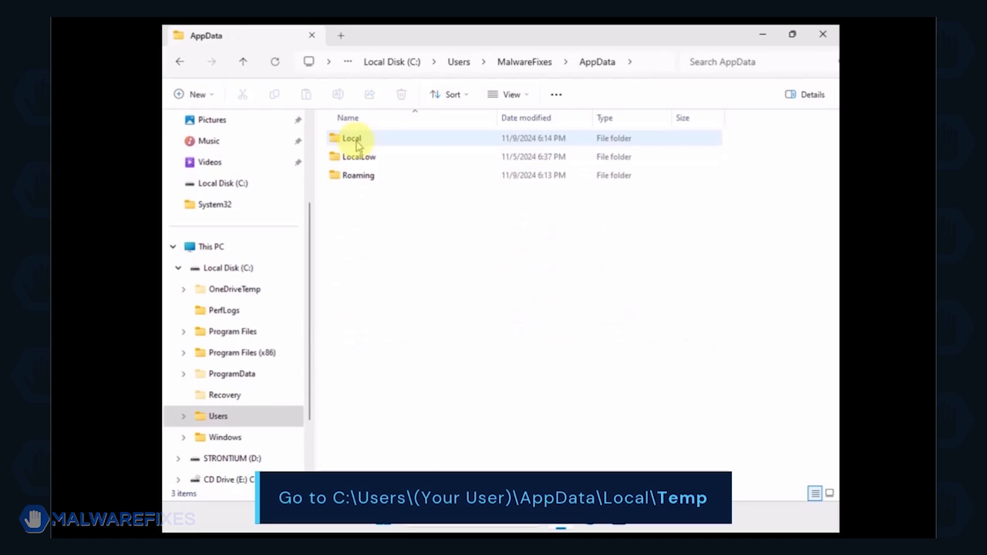
{"action": "double_click", "coordinate": [352, 139]}
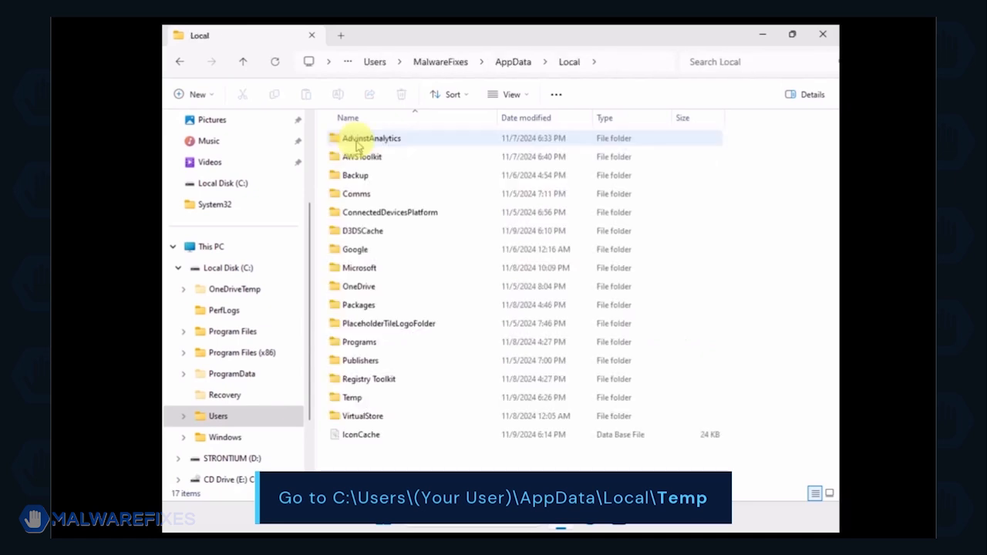
{"action": "left_click", "coordinate": [351, 399]}
{"action": "double_click", "coordinate": [351, 399]}
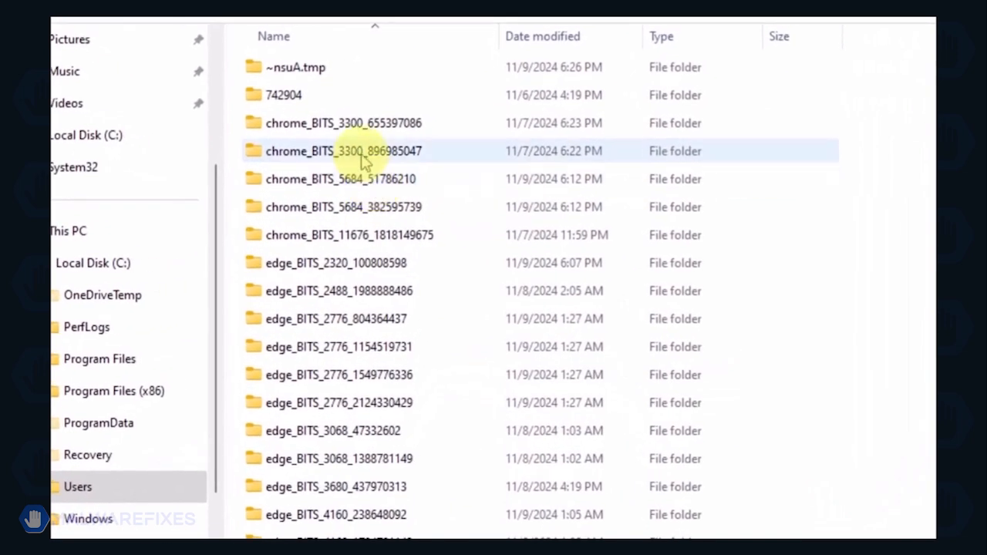
Delete all files and folders inside the user's Temp folder
{"action": "key", "text": "ctrl+a"}
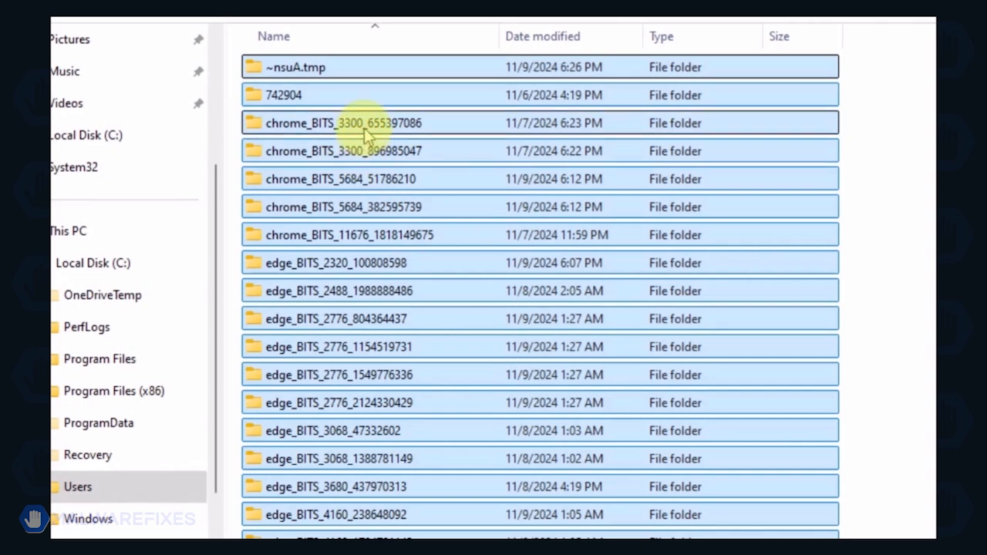
{"action": "right_click", "coordinate": [366, 134]}
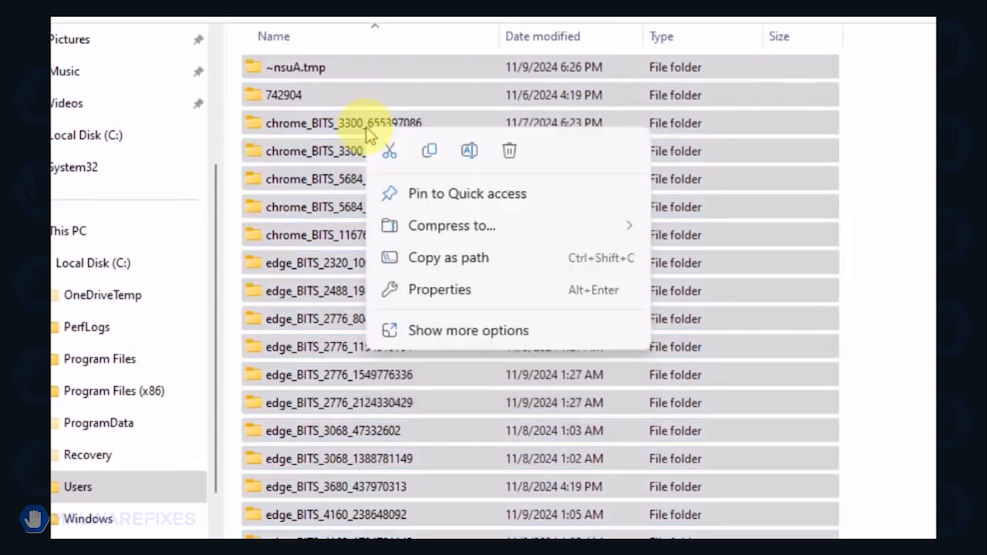
{"action": "left_click", "coordinate": [511, 154]}
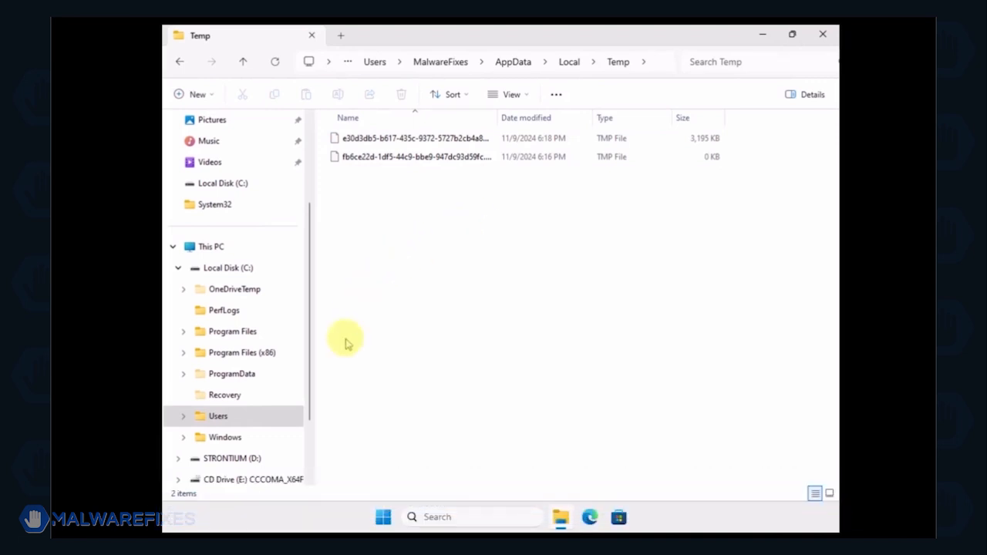
Go to the folder C:\ProgramData\Microsoft\Windows Defender
{"action": "left_click", "coordinate": [245, 271]}
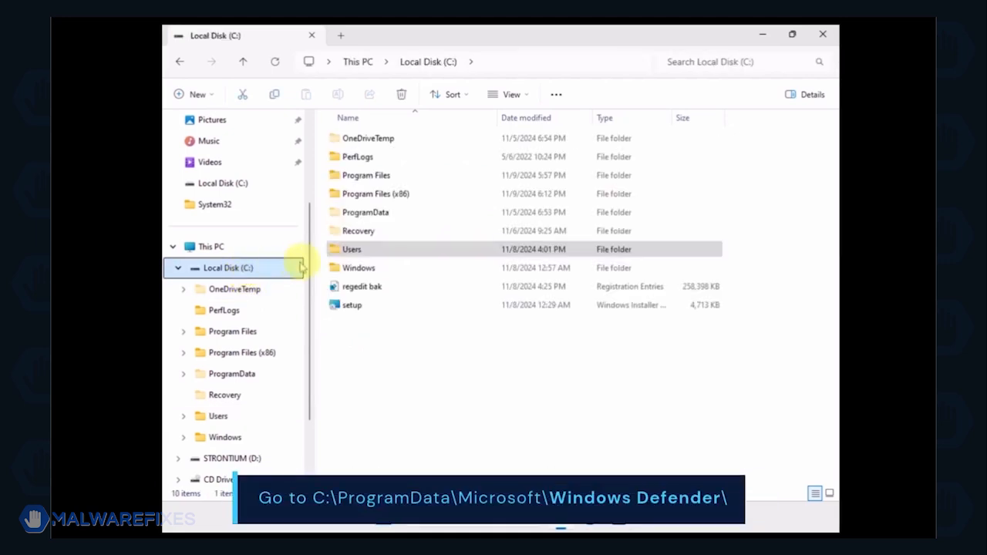
{"action": "double_click", "coordinate": [374, 216]}
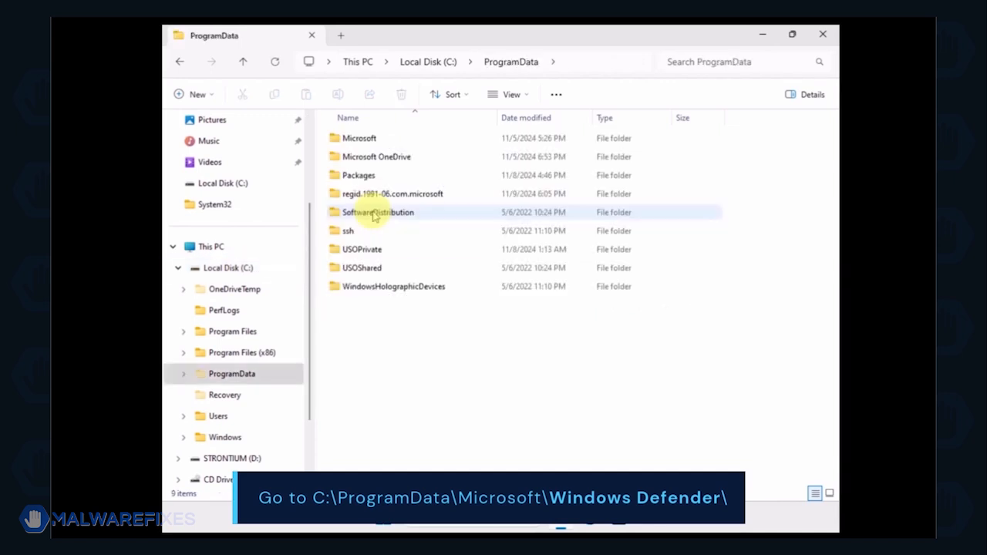
{"action": "double_click", "coordinate": [359, 140]}
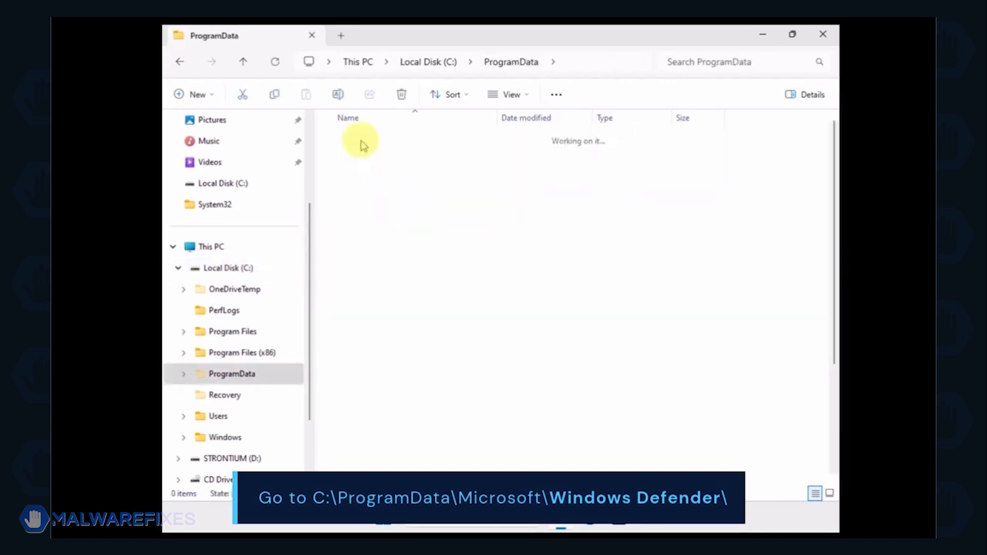
{"action": "scroll", "coordinate": [447, 247], "scroll_direction": "down", "scroll_amount": 3}
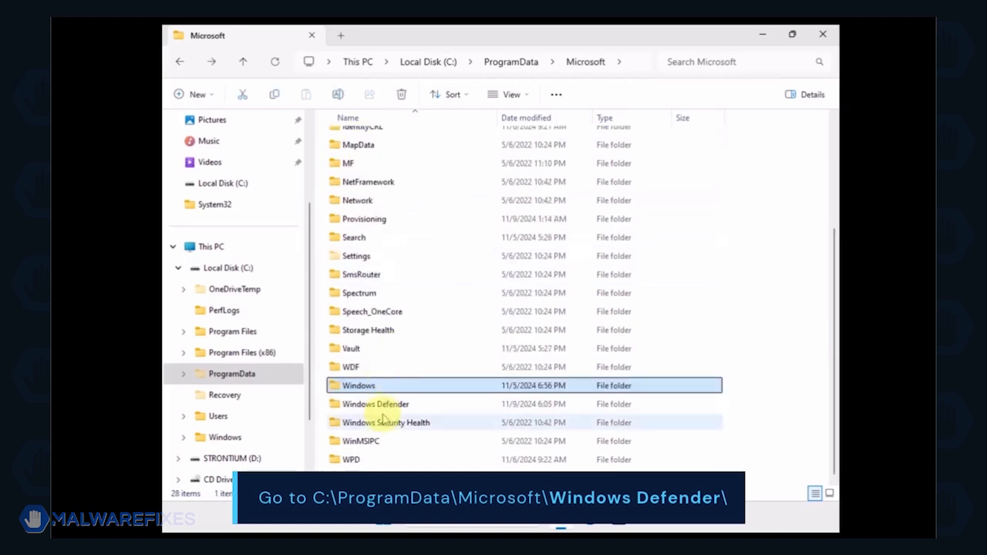
{"action": "left_click", "coordinate": [383, 407]}
{"action": "double_click", "coordinate": [383, 408]}
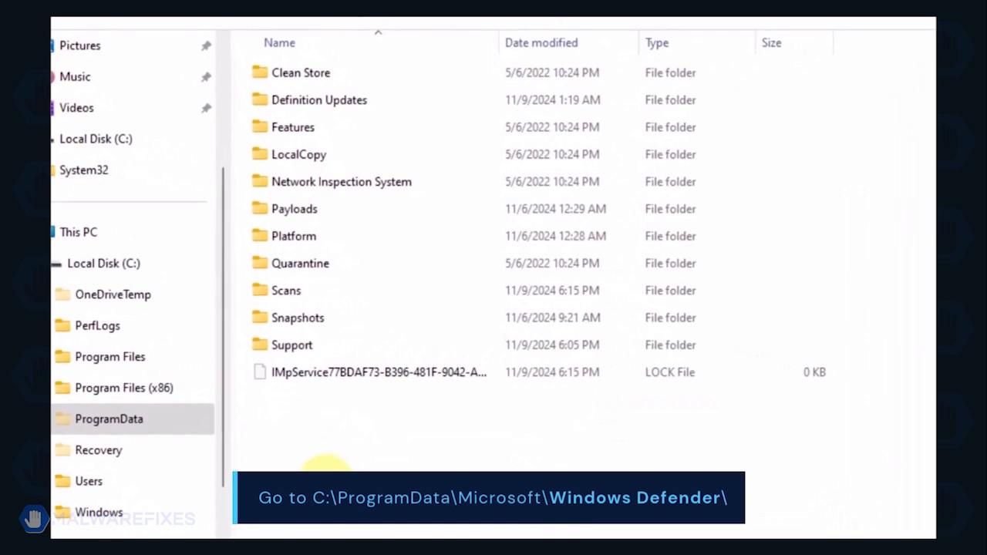
Delete the Quarantine folder from the Windows Defender folder
{"action": "left_click", "coordinate": [311, 266]}
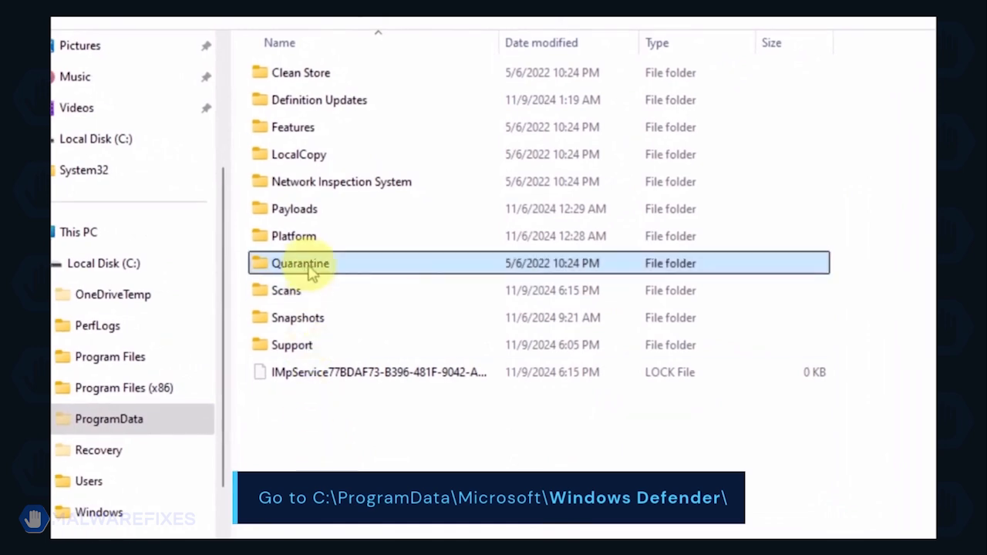
{"action": "right_click", "coordinate": [364, 270]}
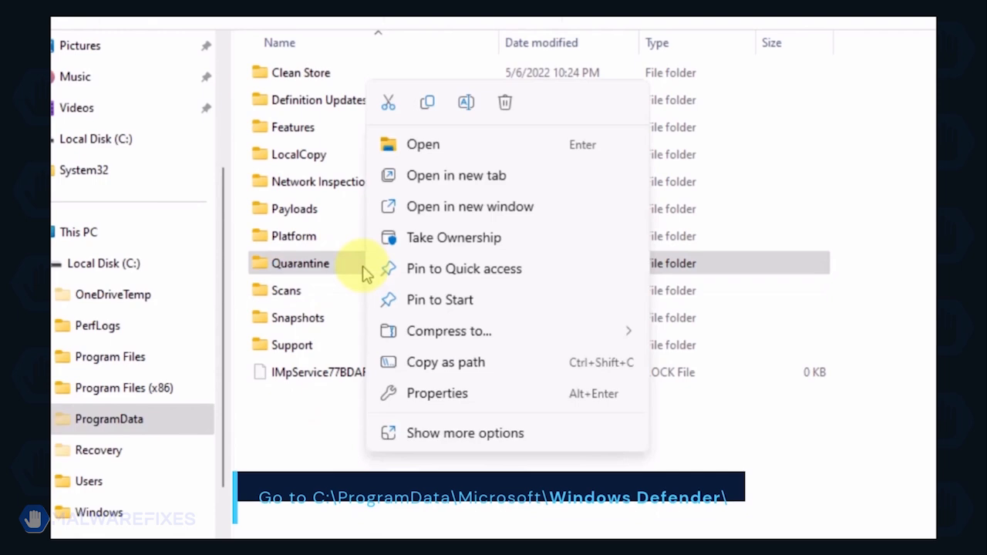
{"action": "left_click", "coordinate": [505, 103]}
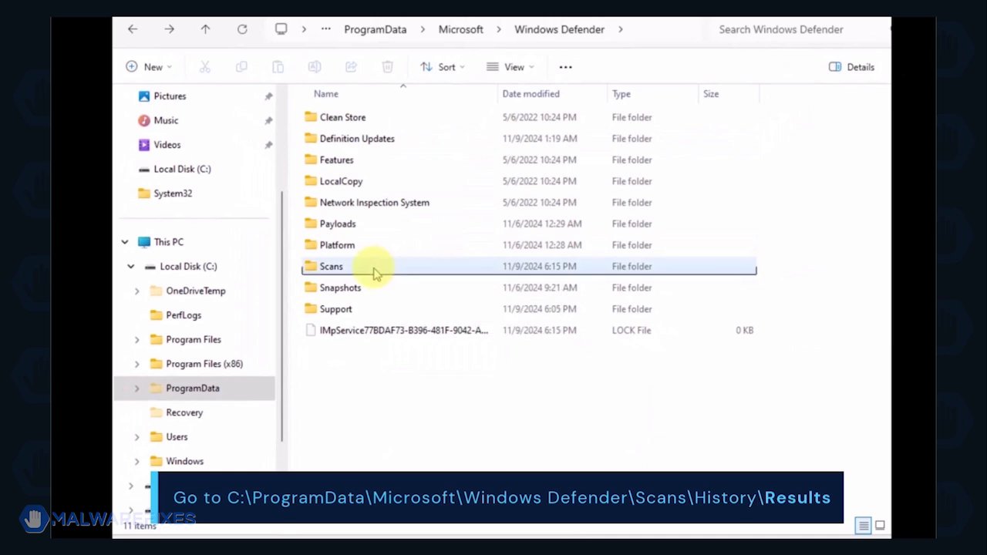
Go to Scans\History\Results inside the Windows Defender folder and delete the Quick and Resource folders
{"action": "double_click", "coordinate": [376, 272]}
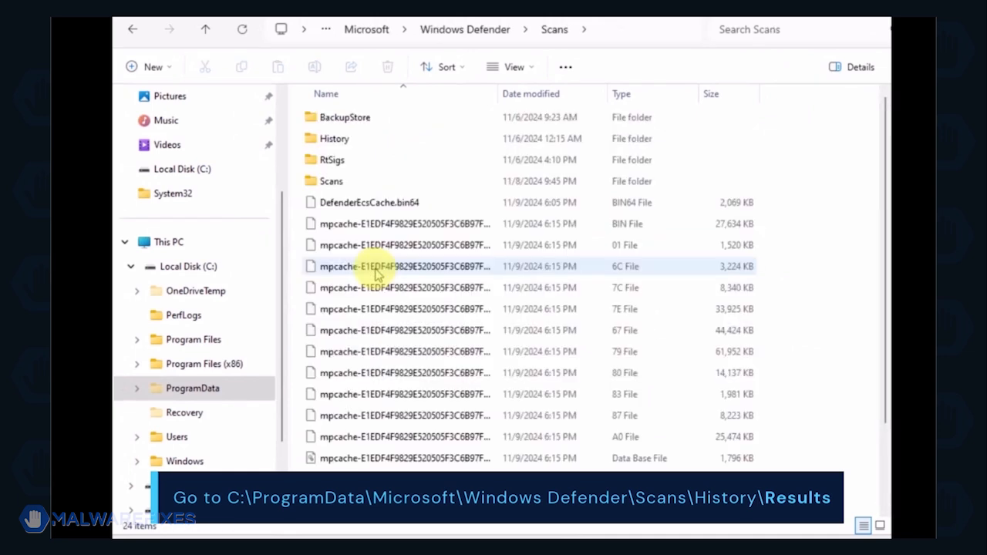
{"action": "double_click", "coordinate": [333, 141]}
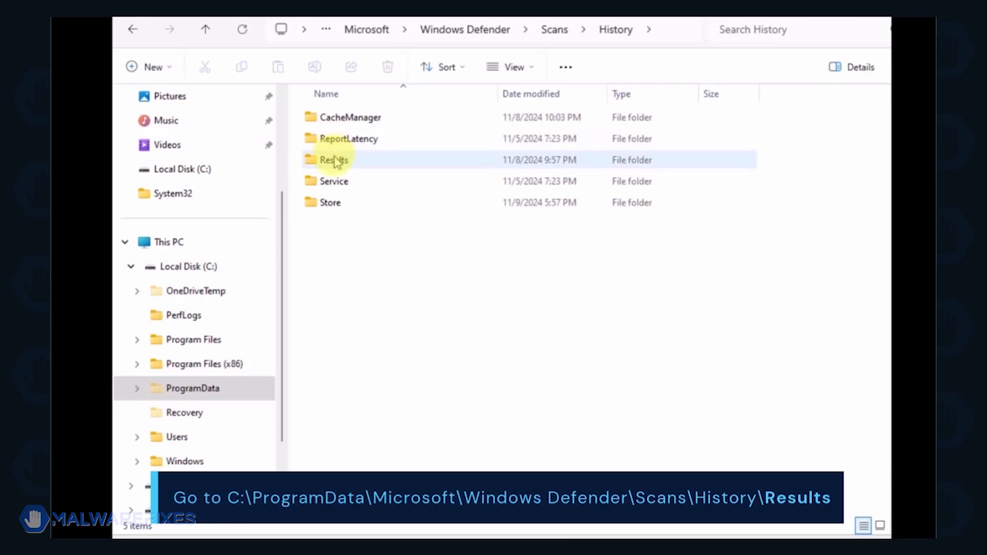
{"action": "double_click", "coordinate": [335, 161]}
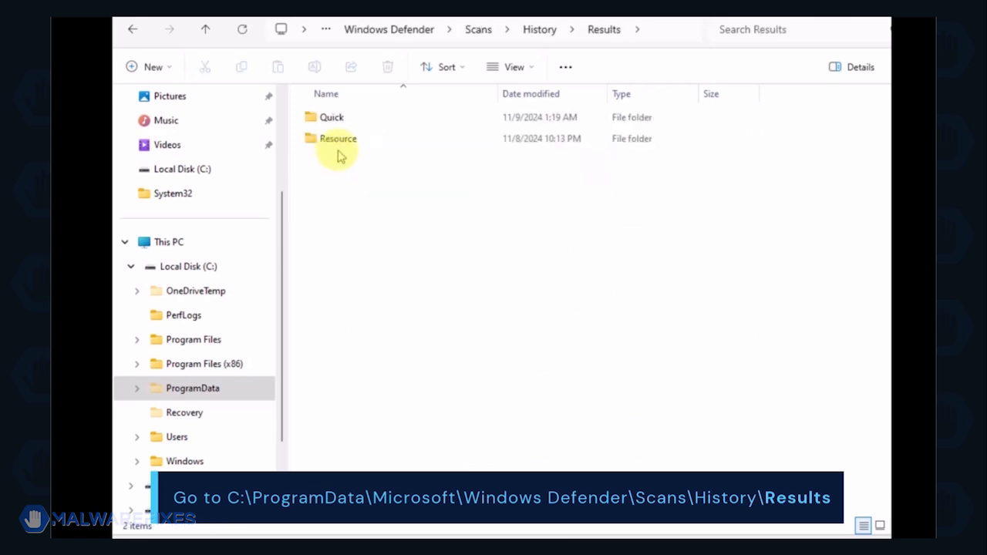
{"action": "key", "text": "ctrl+a"}
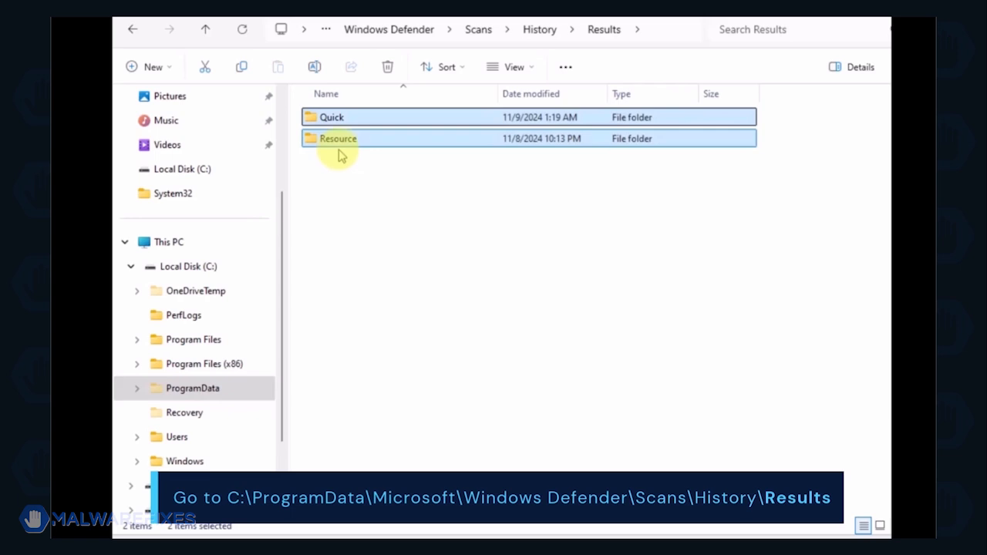
{"action": "right_click", "coordinate": [353, 120]}
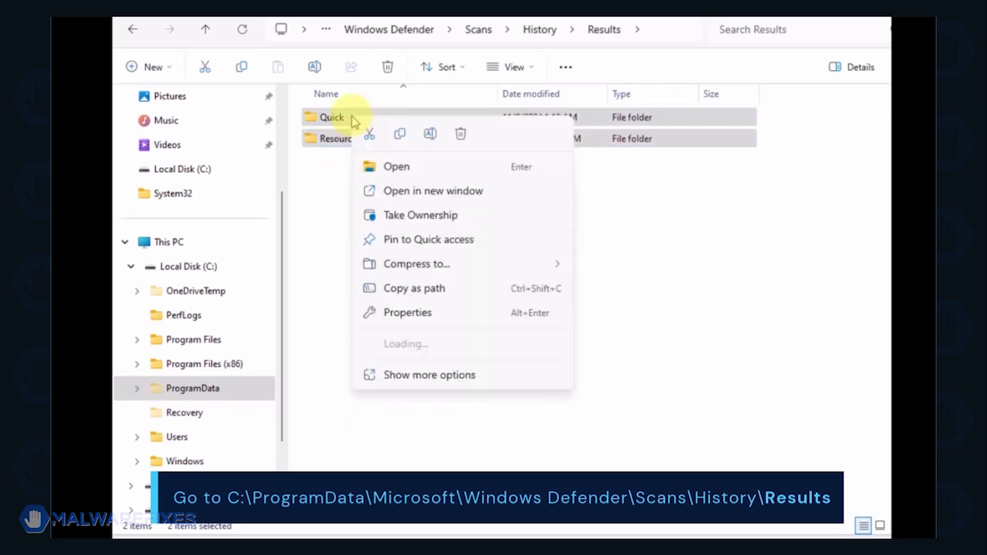
{"action": "left_click", "coordinate": [459, 135]}
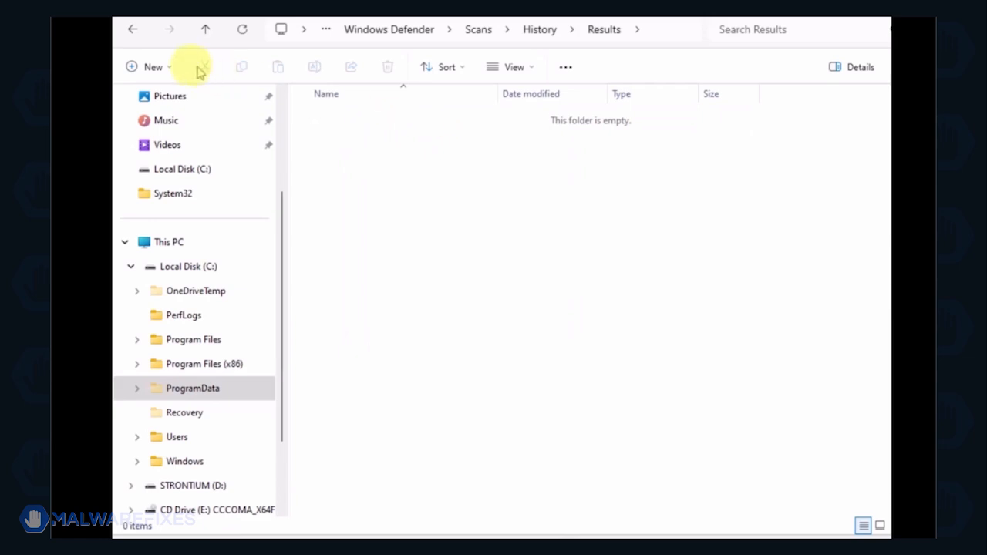
Delete the Unknown text document from the Scans\History\Service folder, then close File Explorer
{"action": "left_click", "coordinate": [128, 31]}
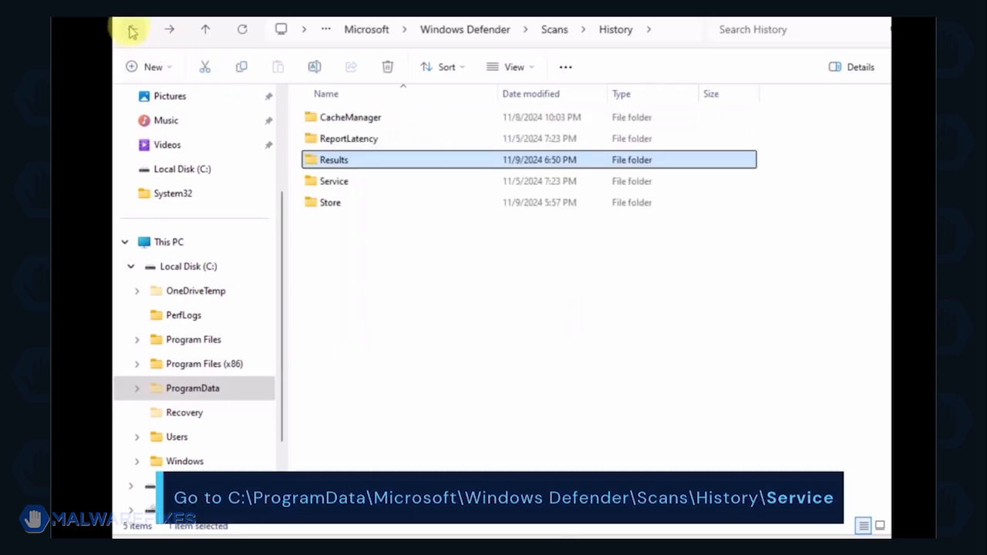
{"action": "double_click", "coordinate": [334, 182]}
{"action": "left_click", "coordinate": [337, 117]}
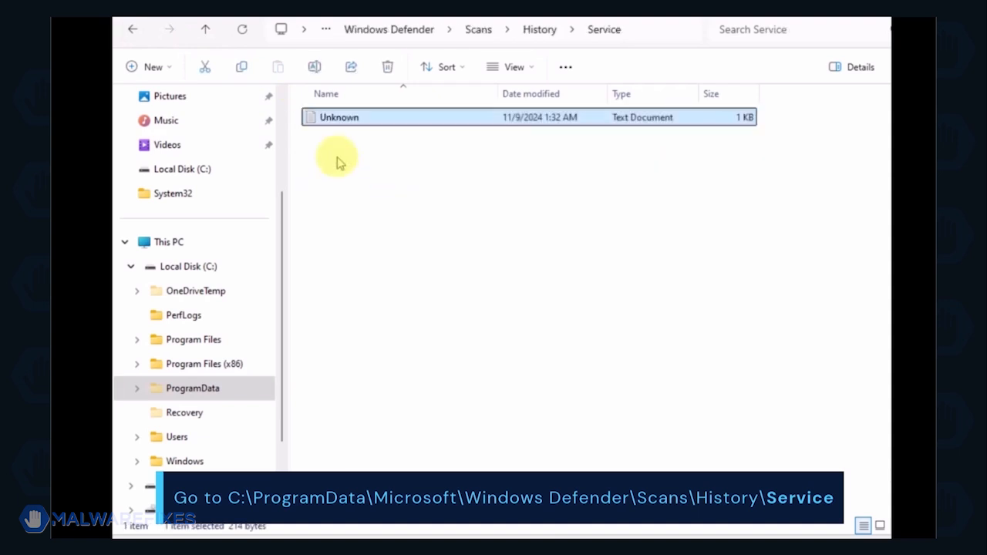
{"action": "right_click", "coordinate": [338, 121]}
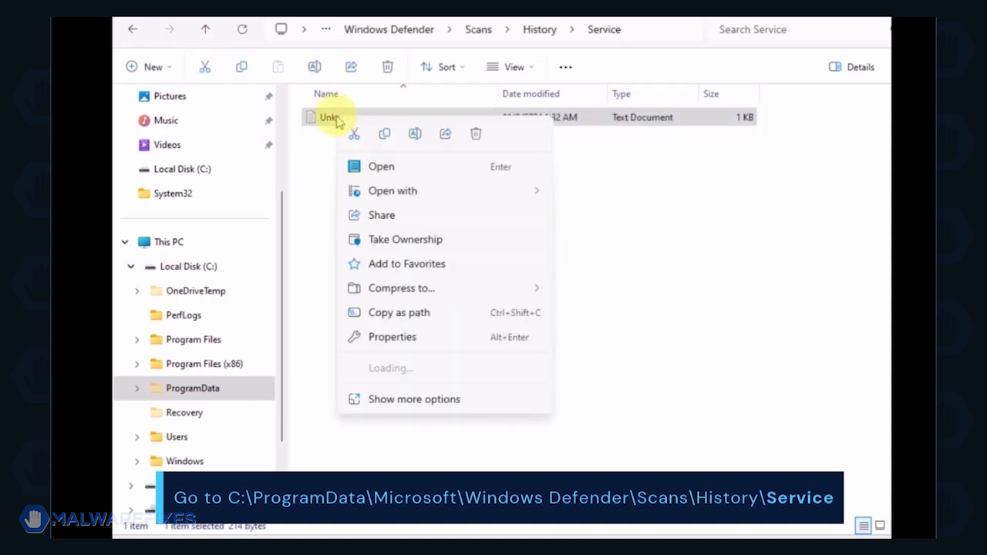
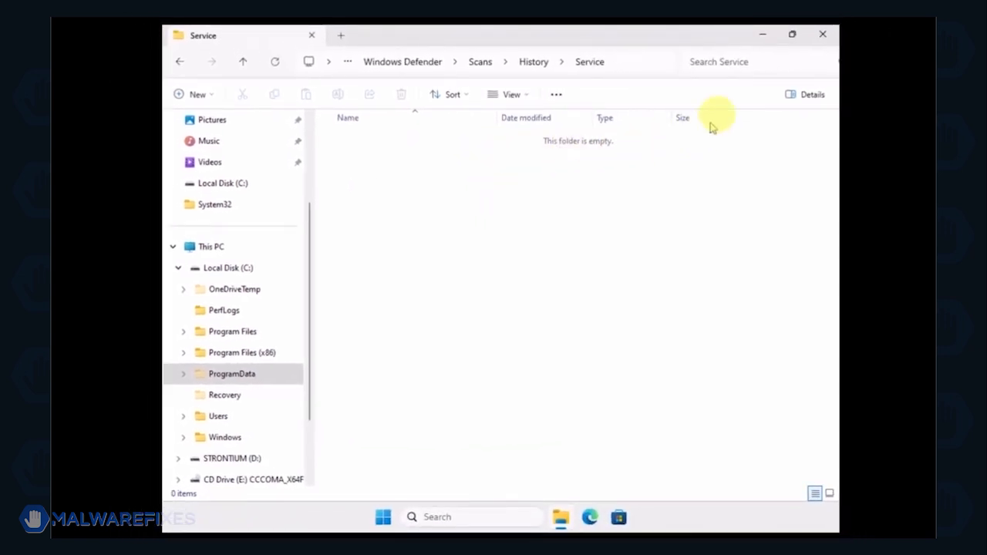
{"action": "left_click", "coordinate": [824, 34]}
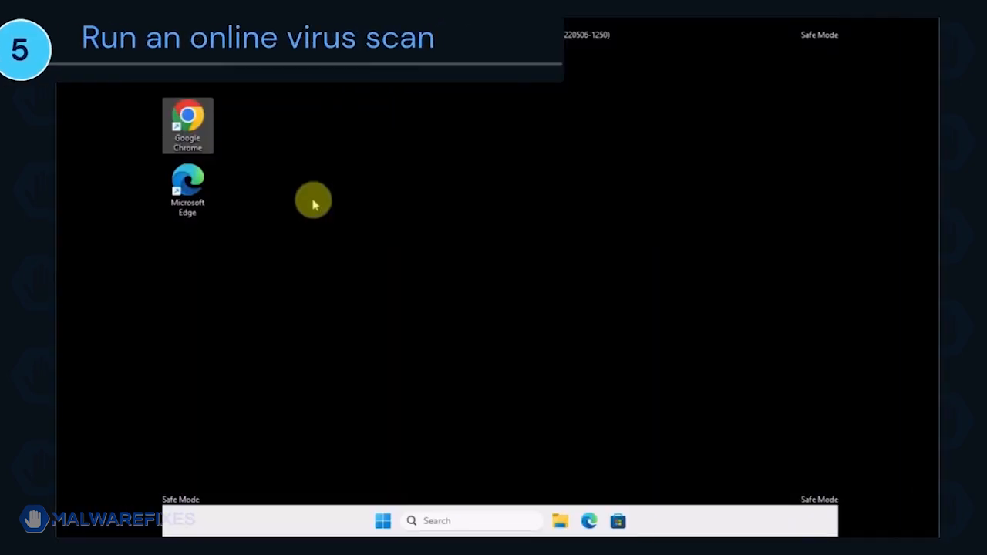
Open Google Chrome and search Google for "eSET's Free Online Scanner"
{"action": "double_click", "coordinate": [189, 124]}
{"action": "left_click", "coordinate": [398, 276]}
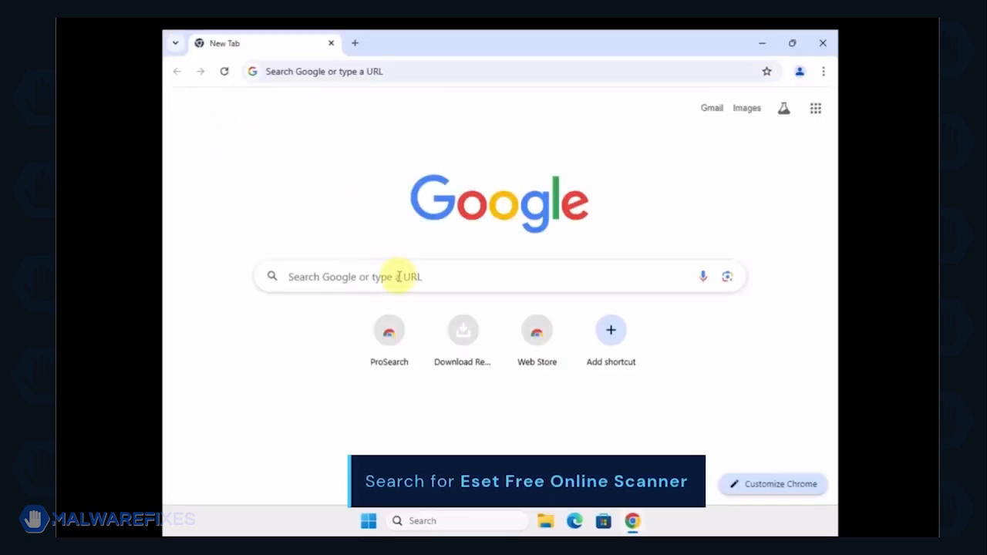
{"action": "type", "text": "eSET's Free Online Scanner"}
{"action": "key", "text": "Return"}
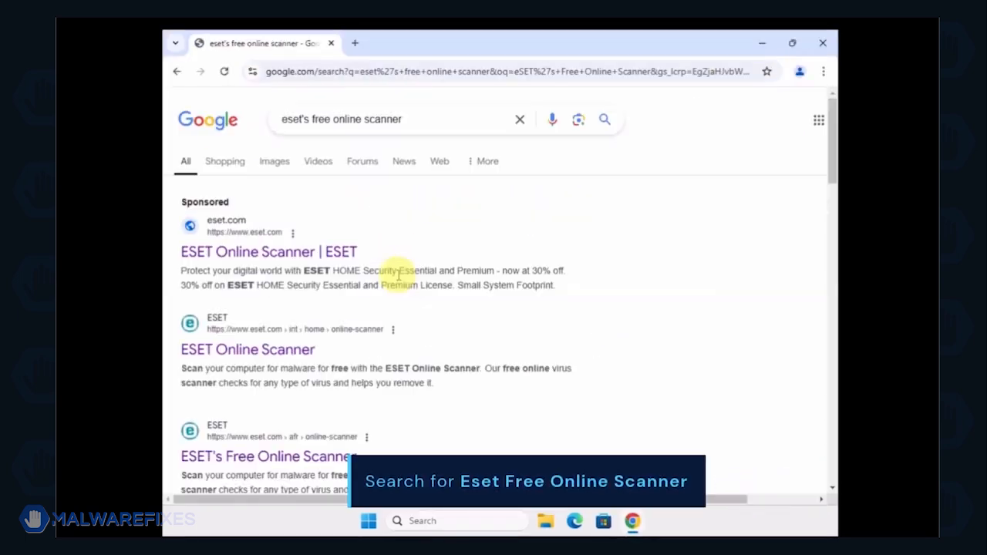
Download the one-time scan tool from the "ESET's Free Online Scanner" result page and run esetonlinescanner as administrator
{"action": "scroll", "coordinate": [398, 278], "scroll_direction": "down", "scroll_amount": 3}
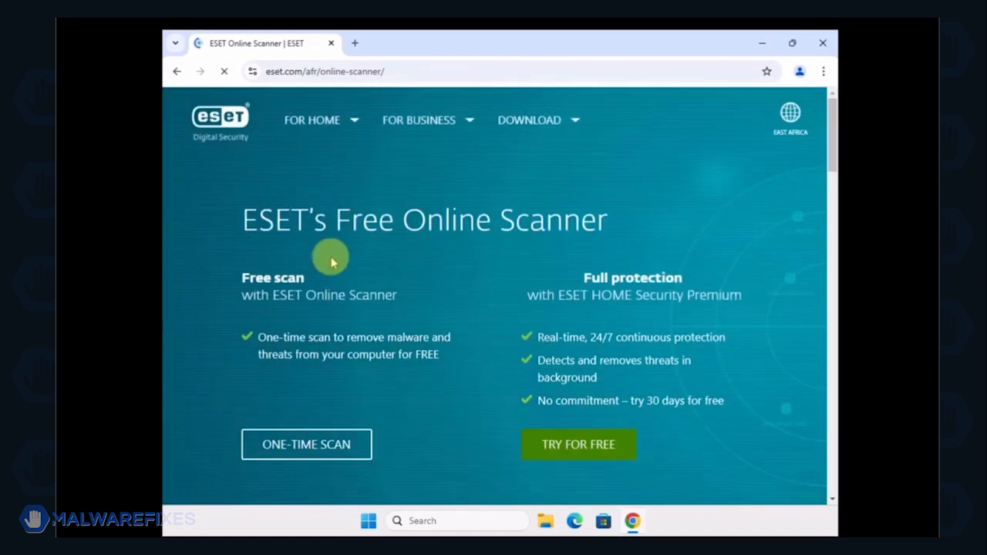
{"action": "left_click", "coordinate": [317, 447]}
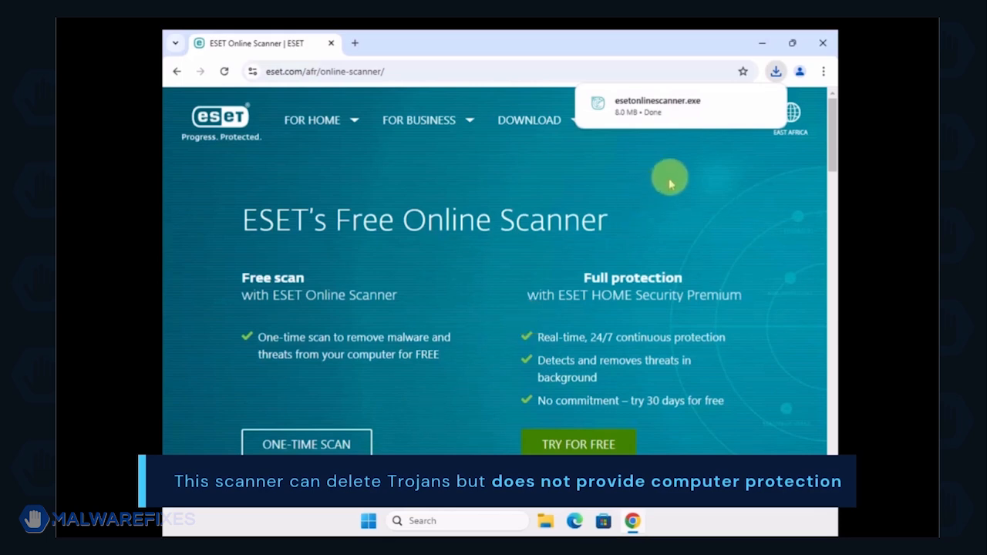
{"action": "left_click", "coordinate": [739, 105]}
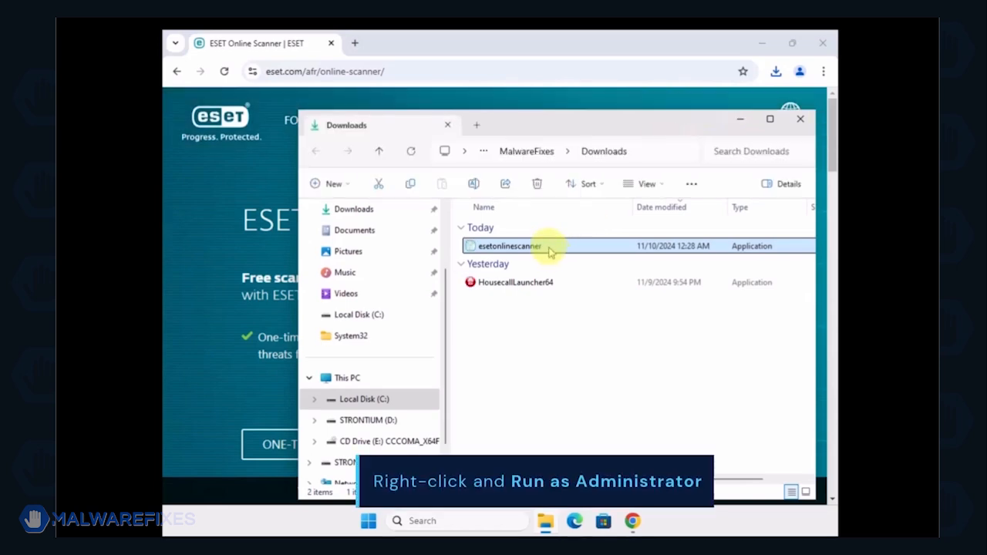
{"action": "right_click", "coordinate": [549, 251]}
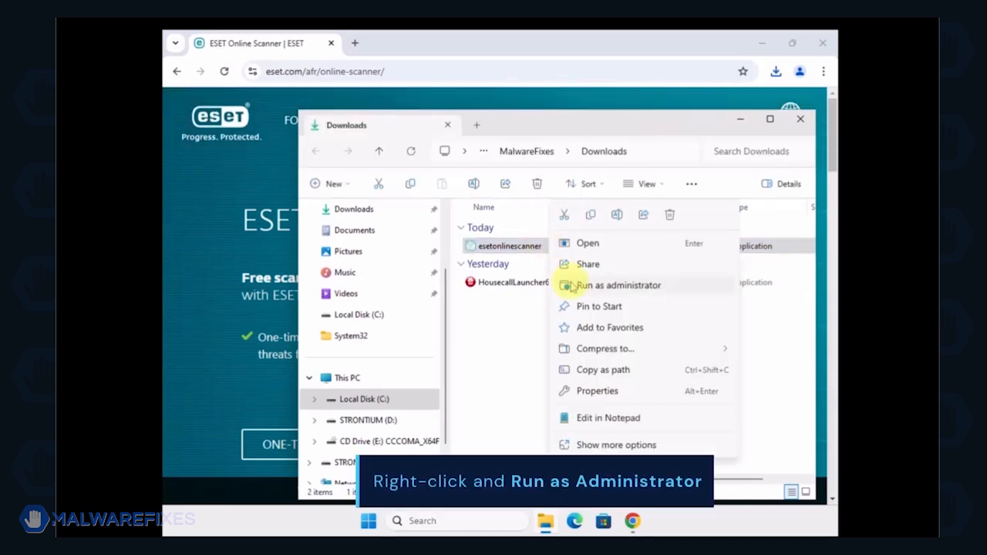
{"action": "left_click", "coordinate": [568, 286]}
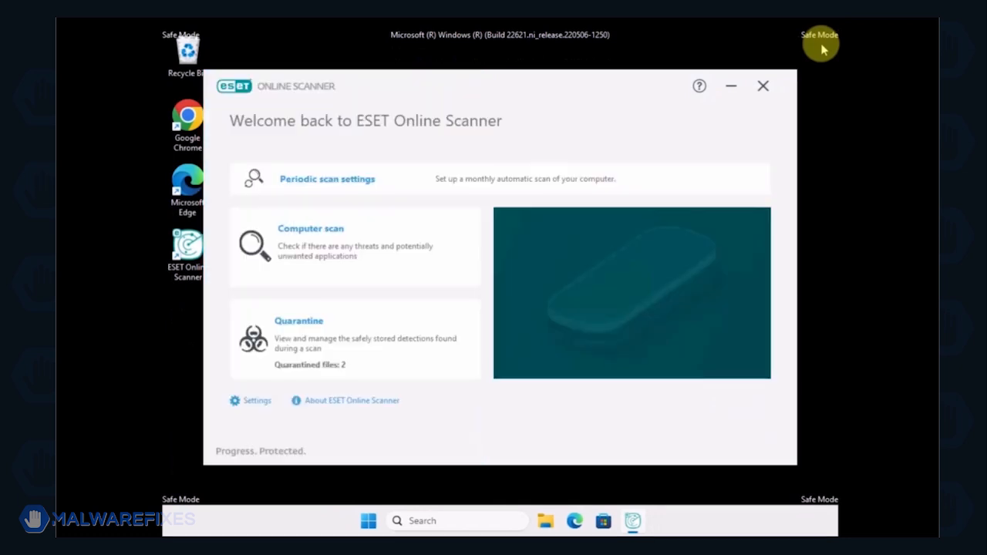
Run a full computer scan with ESET Online Scanner, then close the scanner without submitting an email address
{"action": "left_click", "coordinate": [330, 251]}
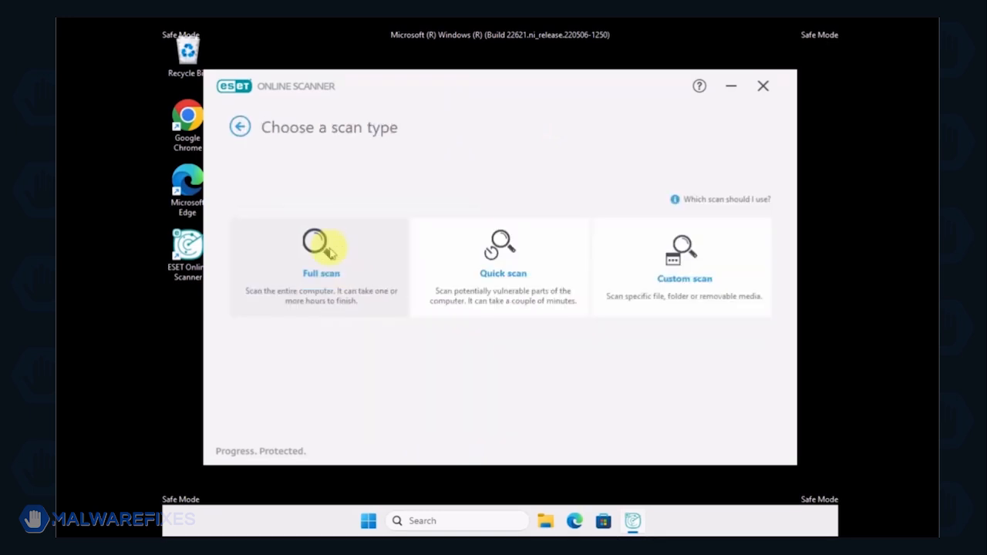
{"action": "left_click", "coordinate": [330, 252]}
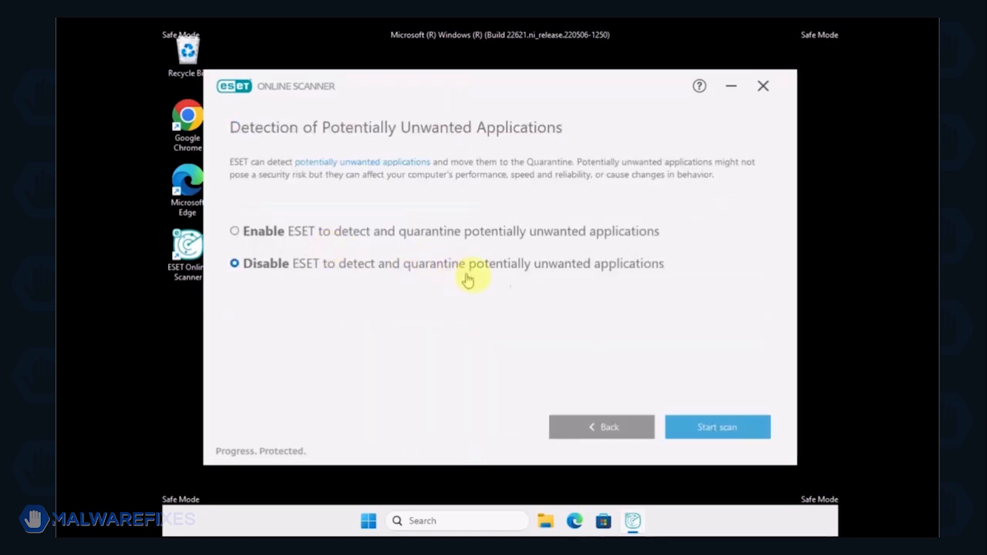
{"action": "left_click", "coordinate": [733, 429]}
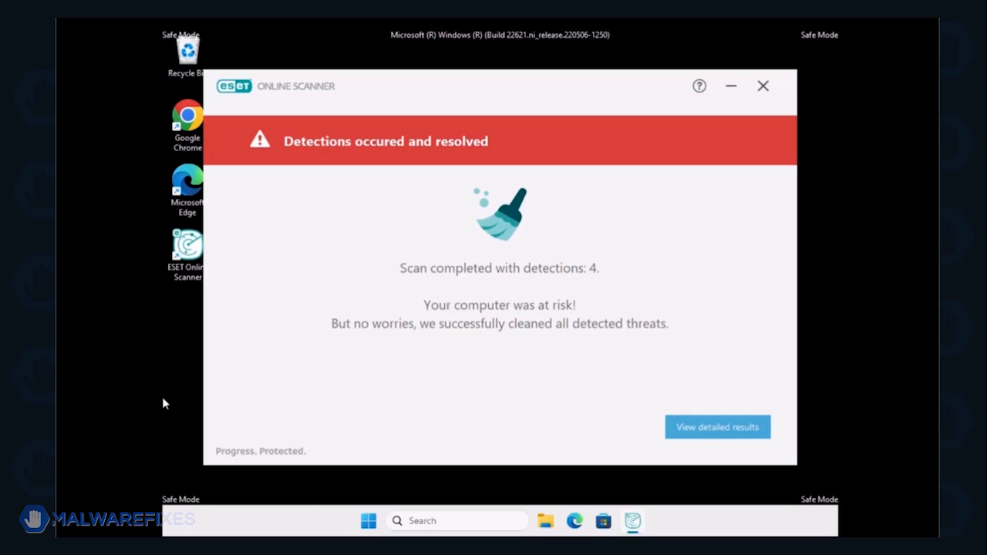
{"action": "left_click", "coordinate": [731, 435]}
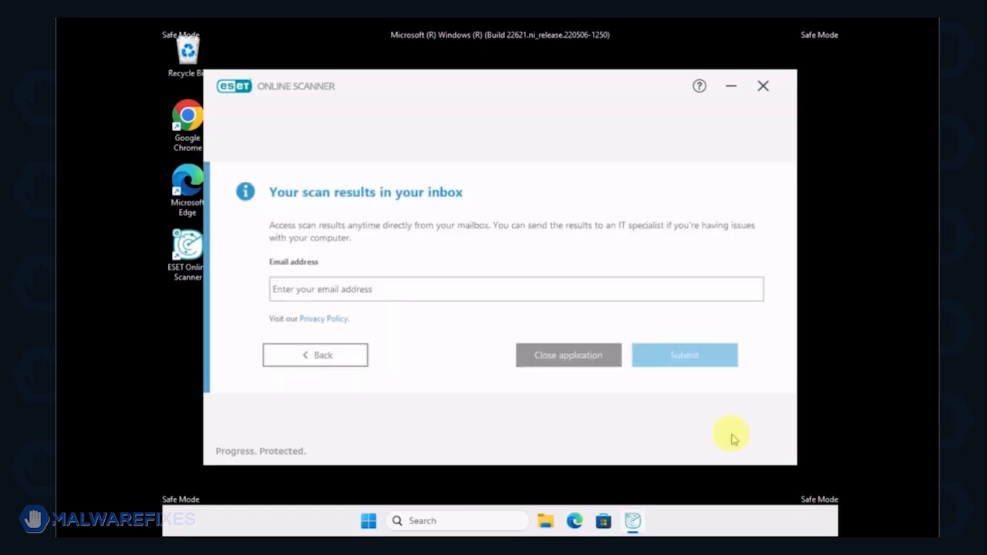
{"action": "left_click", "coordinate": [567, 356]}
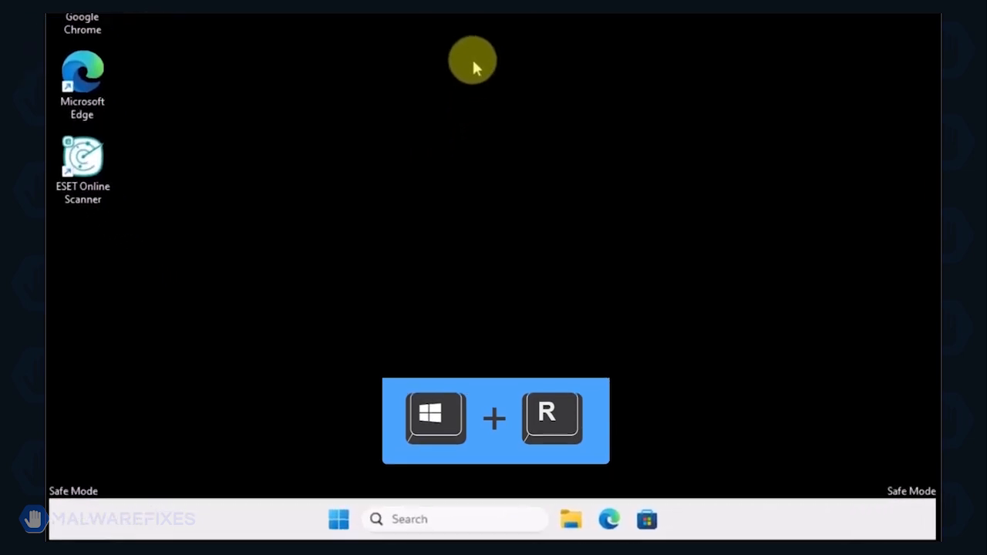
Open System Configuration by running the msconfig command
{"action": "key", "text": "super+r"}
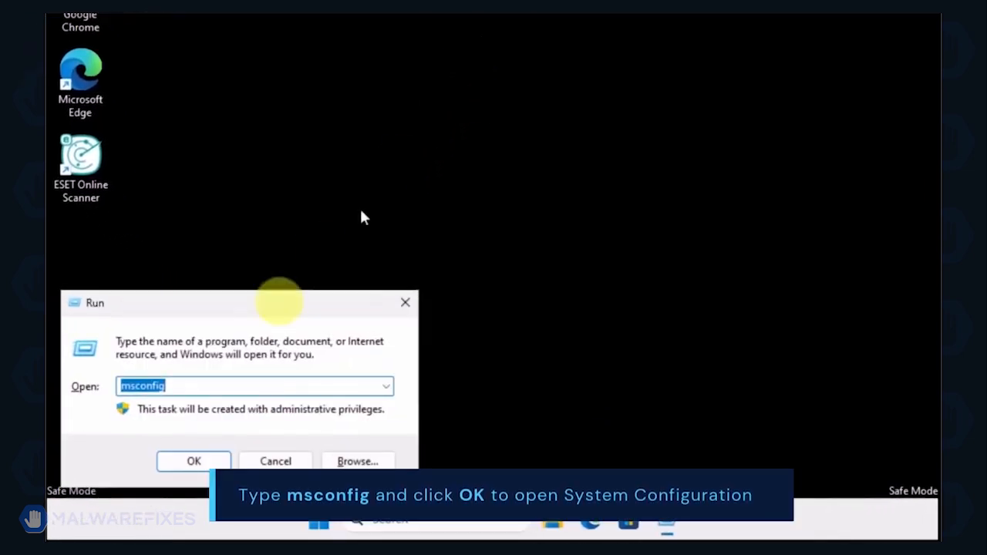
{"action": "left_click", "coordinate": [208, 386]}
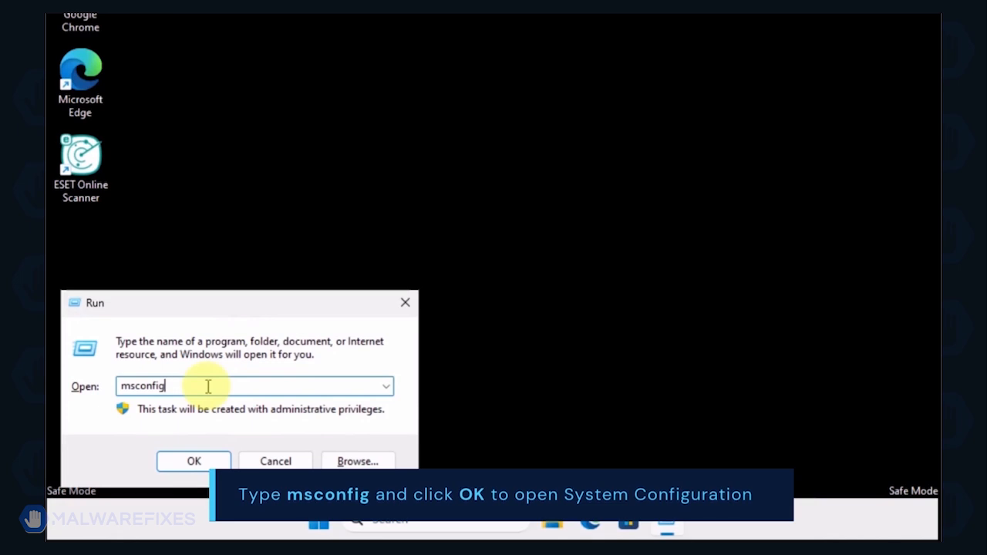
{"action": "left_click", "coordinate": [194, 461]}
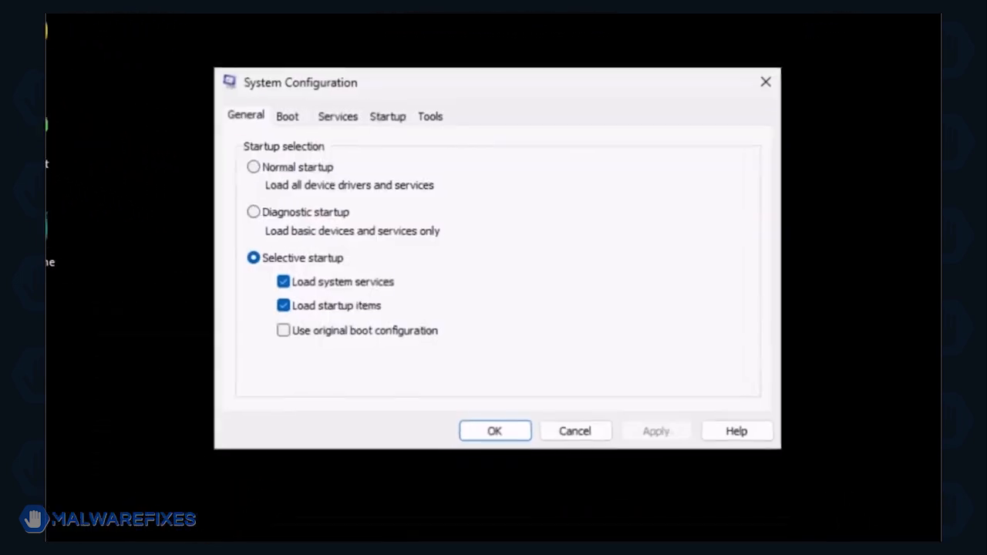
Set the startup selection to Normal startup, apply the change and restart the computer
{"action": "left_click", "coordinate": [245, 164]}
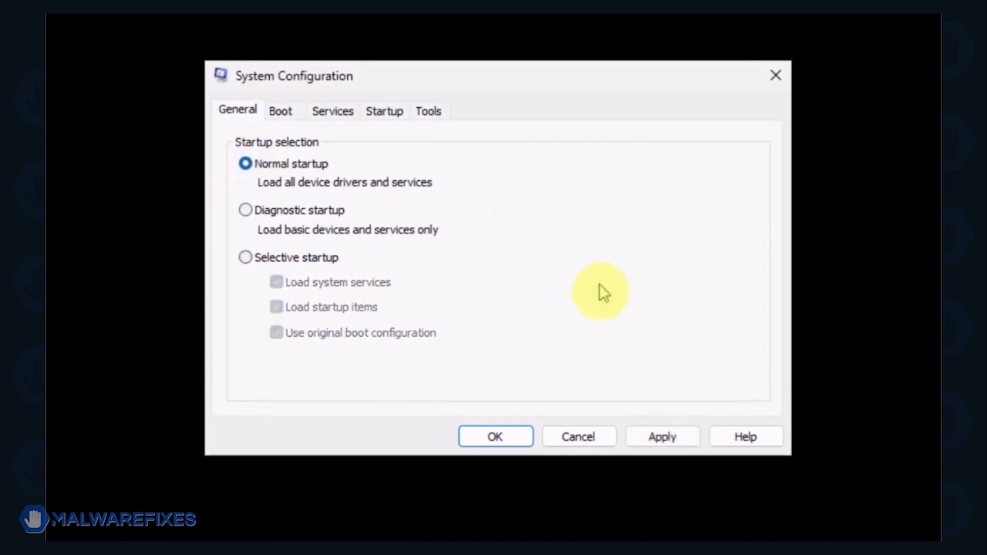
{"action": "left_click", "coordinate": [649, 433]}
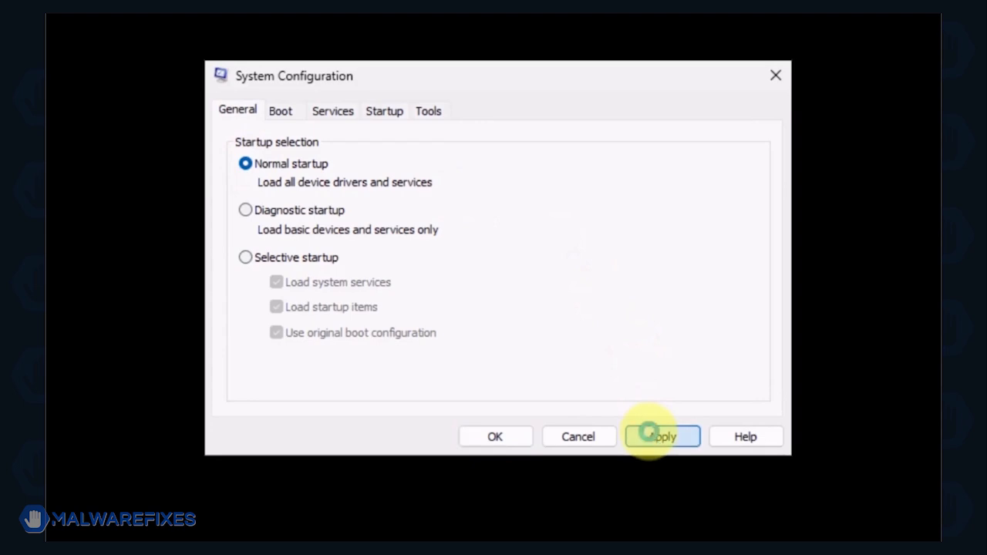
{"action": "left_click", "coordinate": [479, 438]}
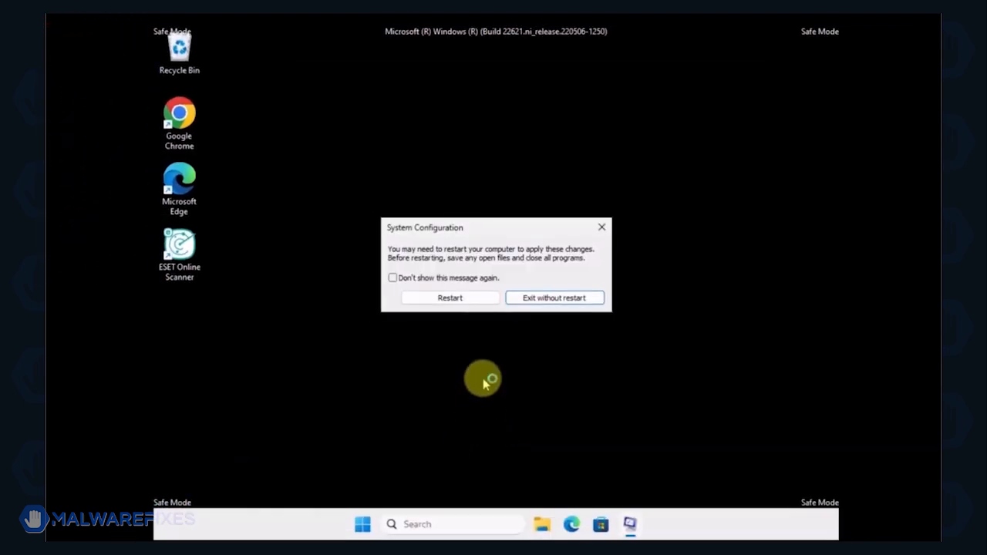
{"action": "left_click", "coordinate": [461, 299]}
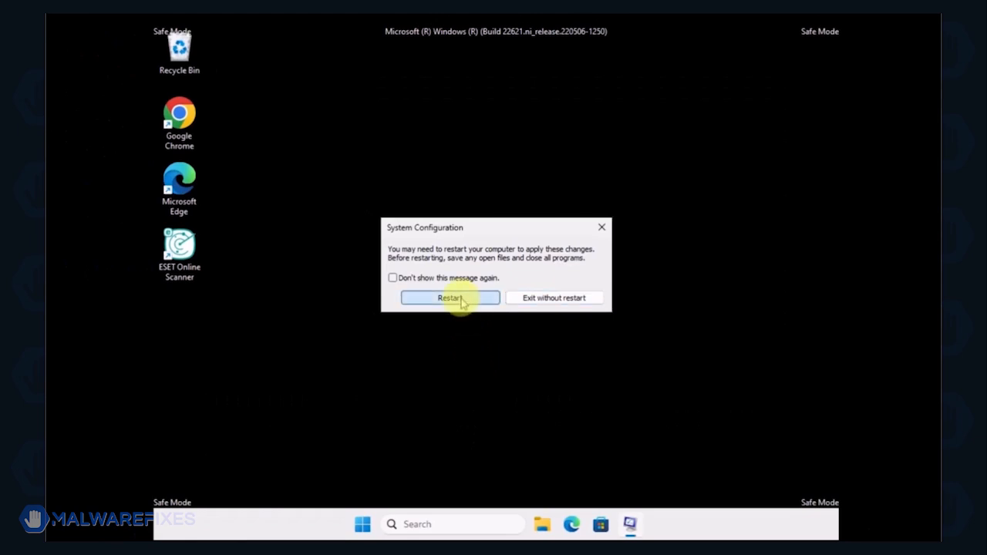